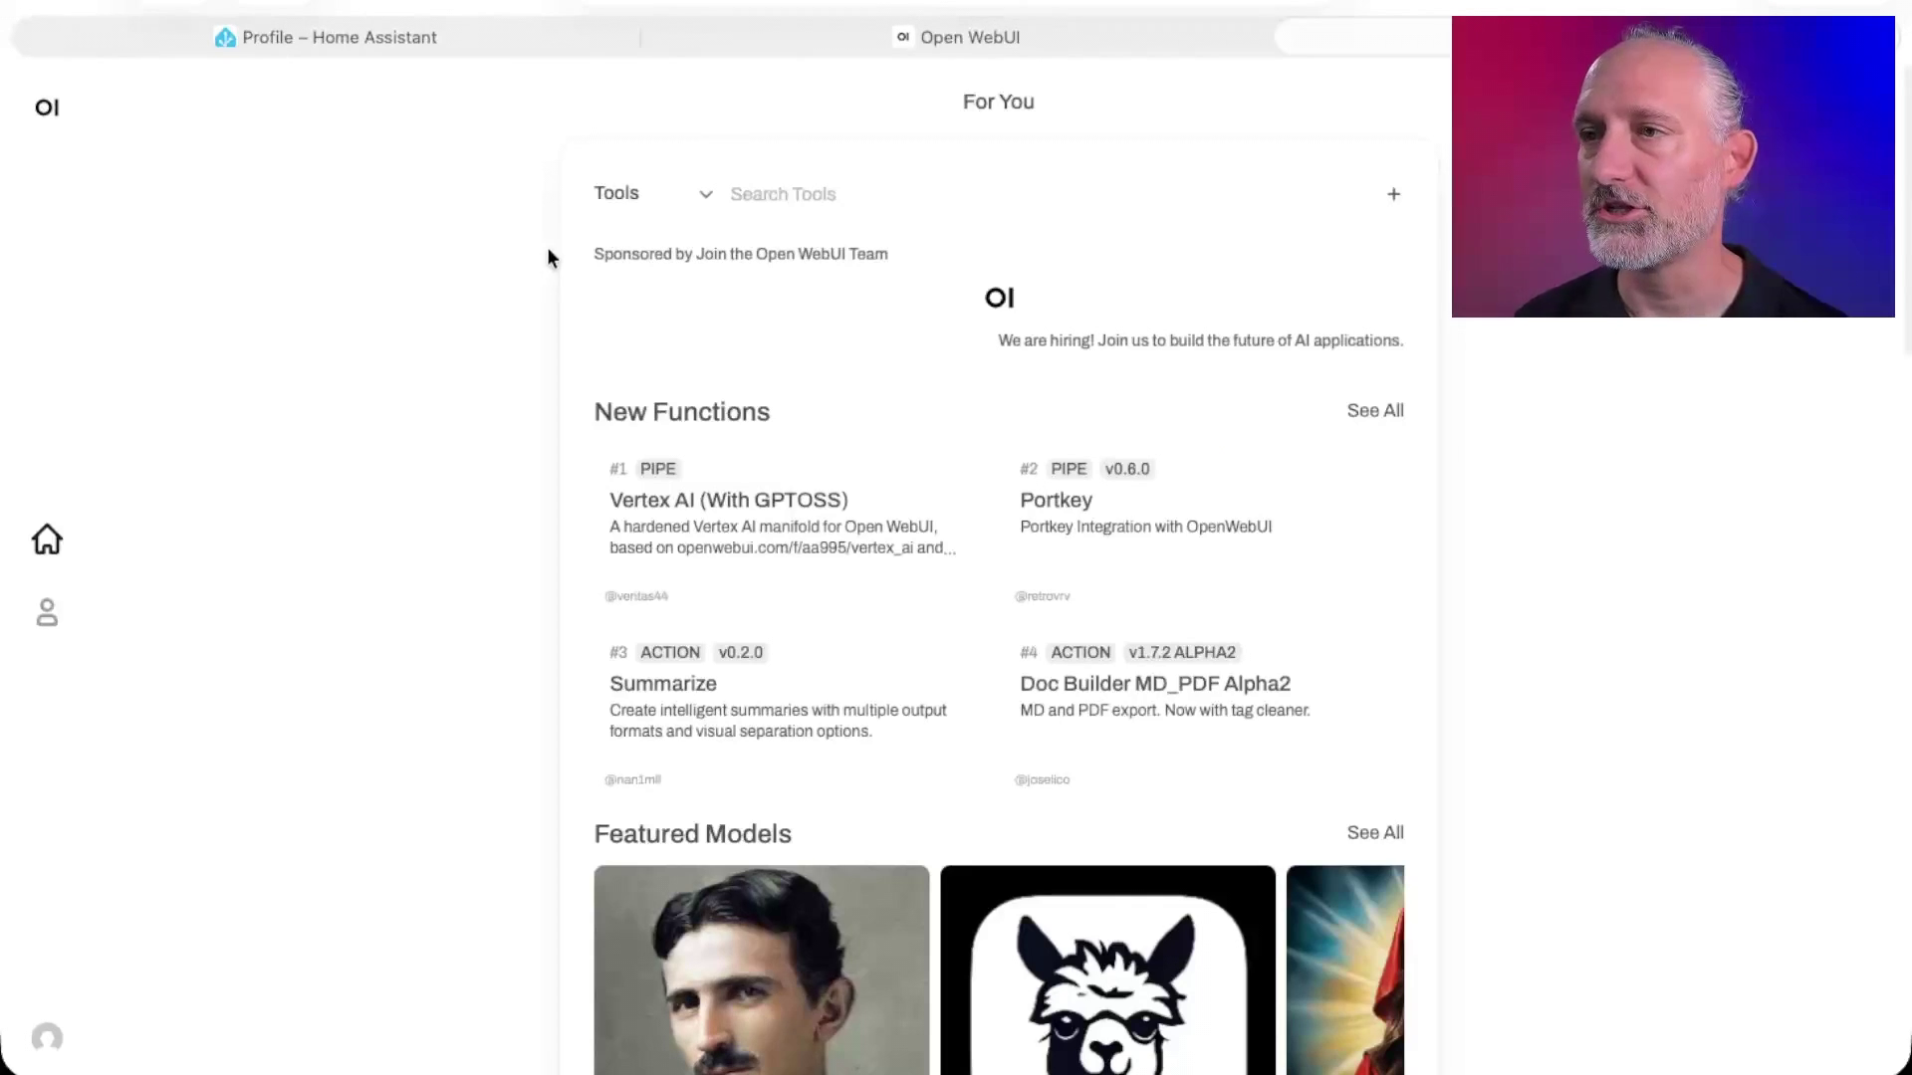
Search the community Tools catalogue for 'Home_a' and open the Home Assistant tool's page.
left_click(674, 192)
left_click(675, 187)
left_click(860, 193)
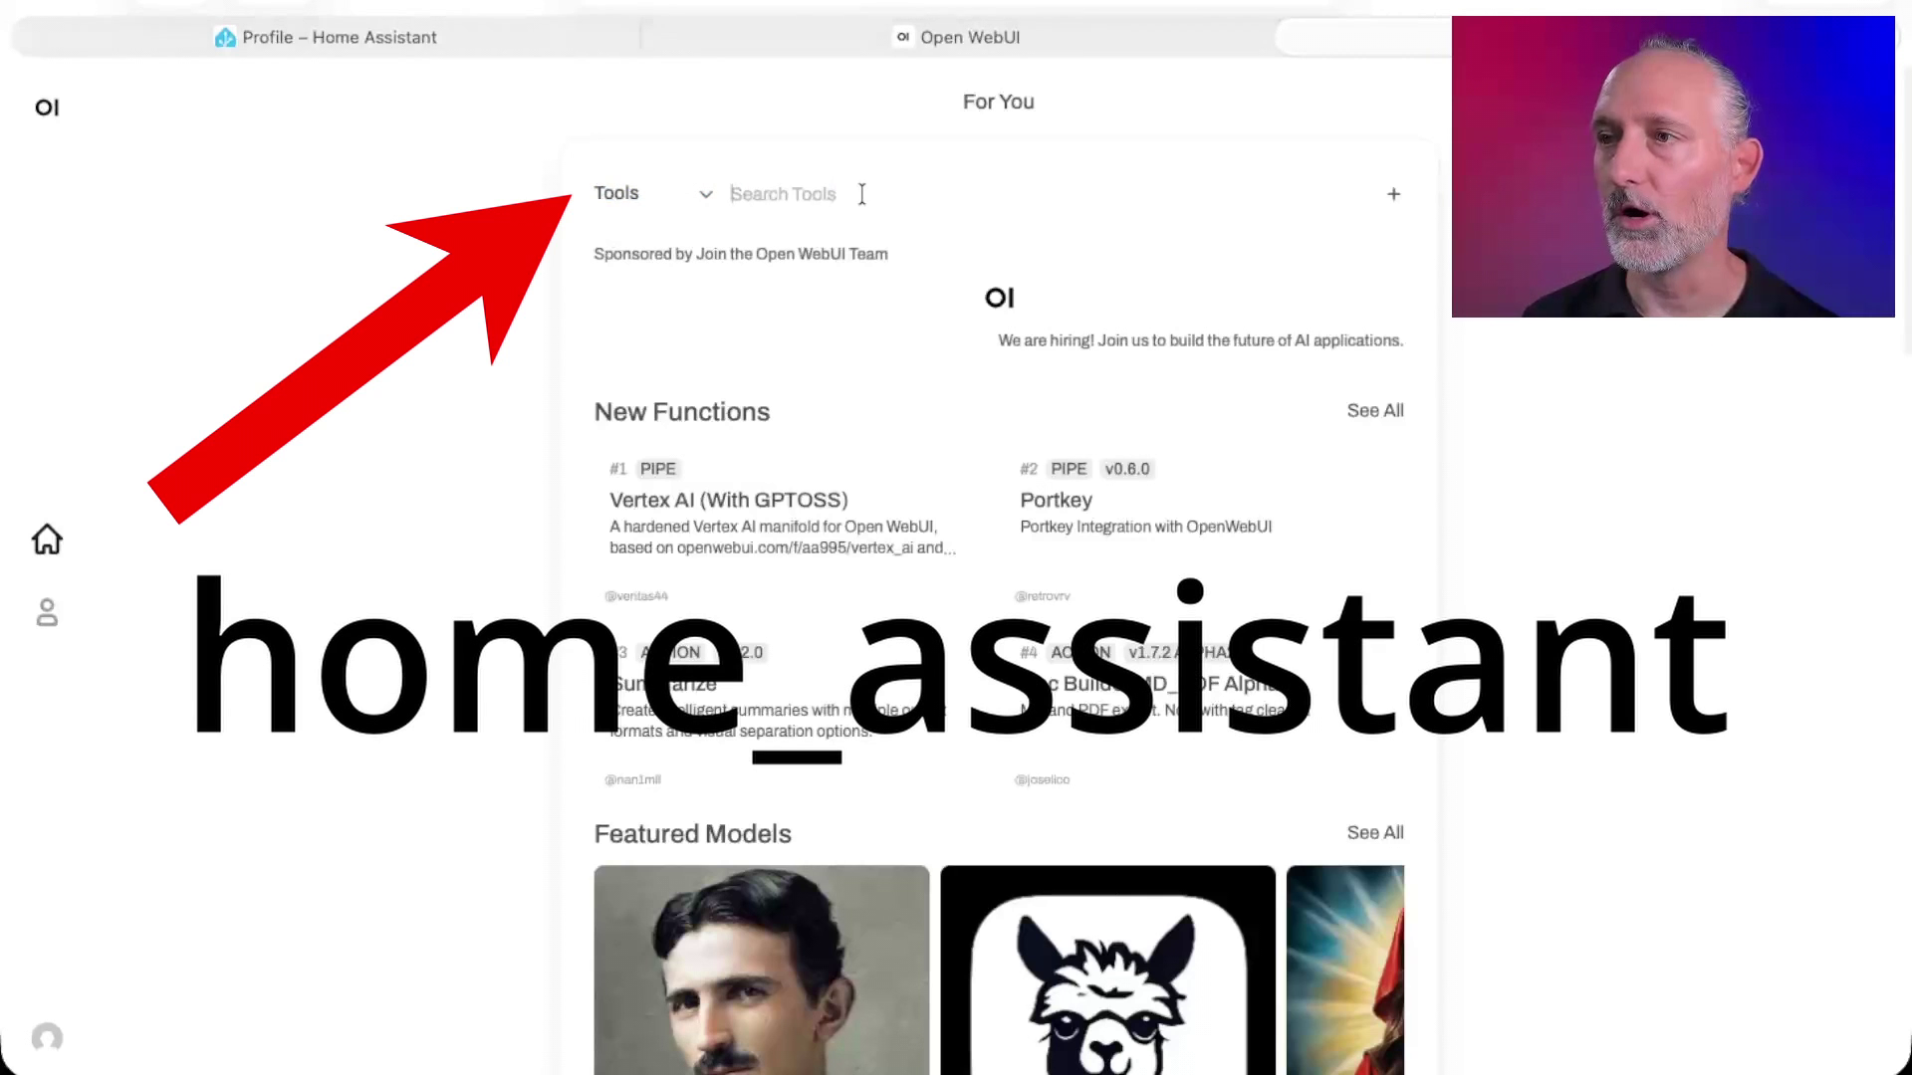
type("Home_a")
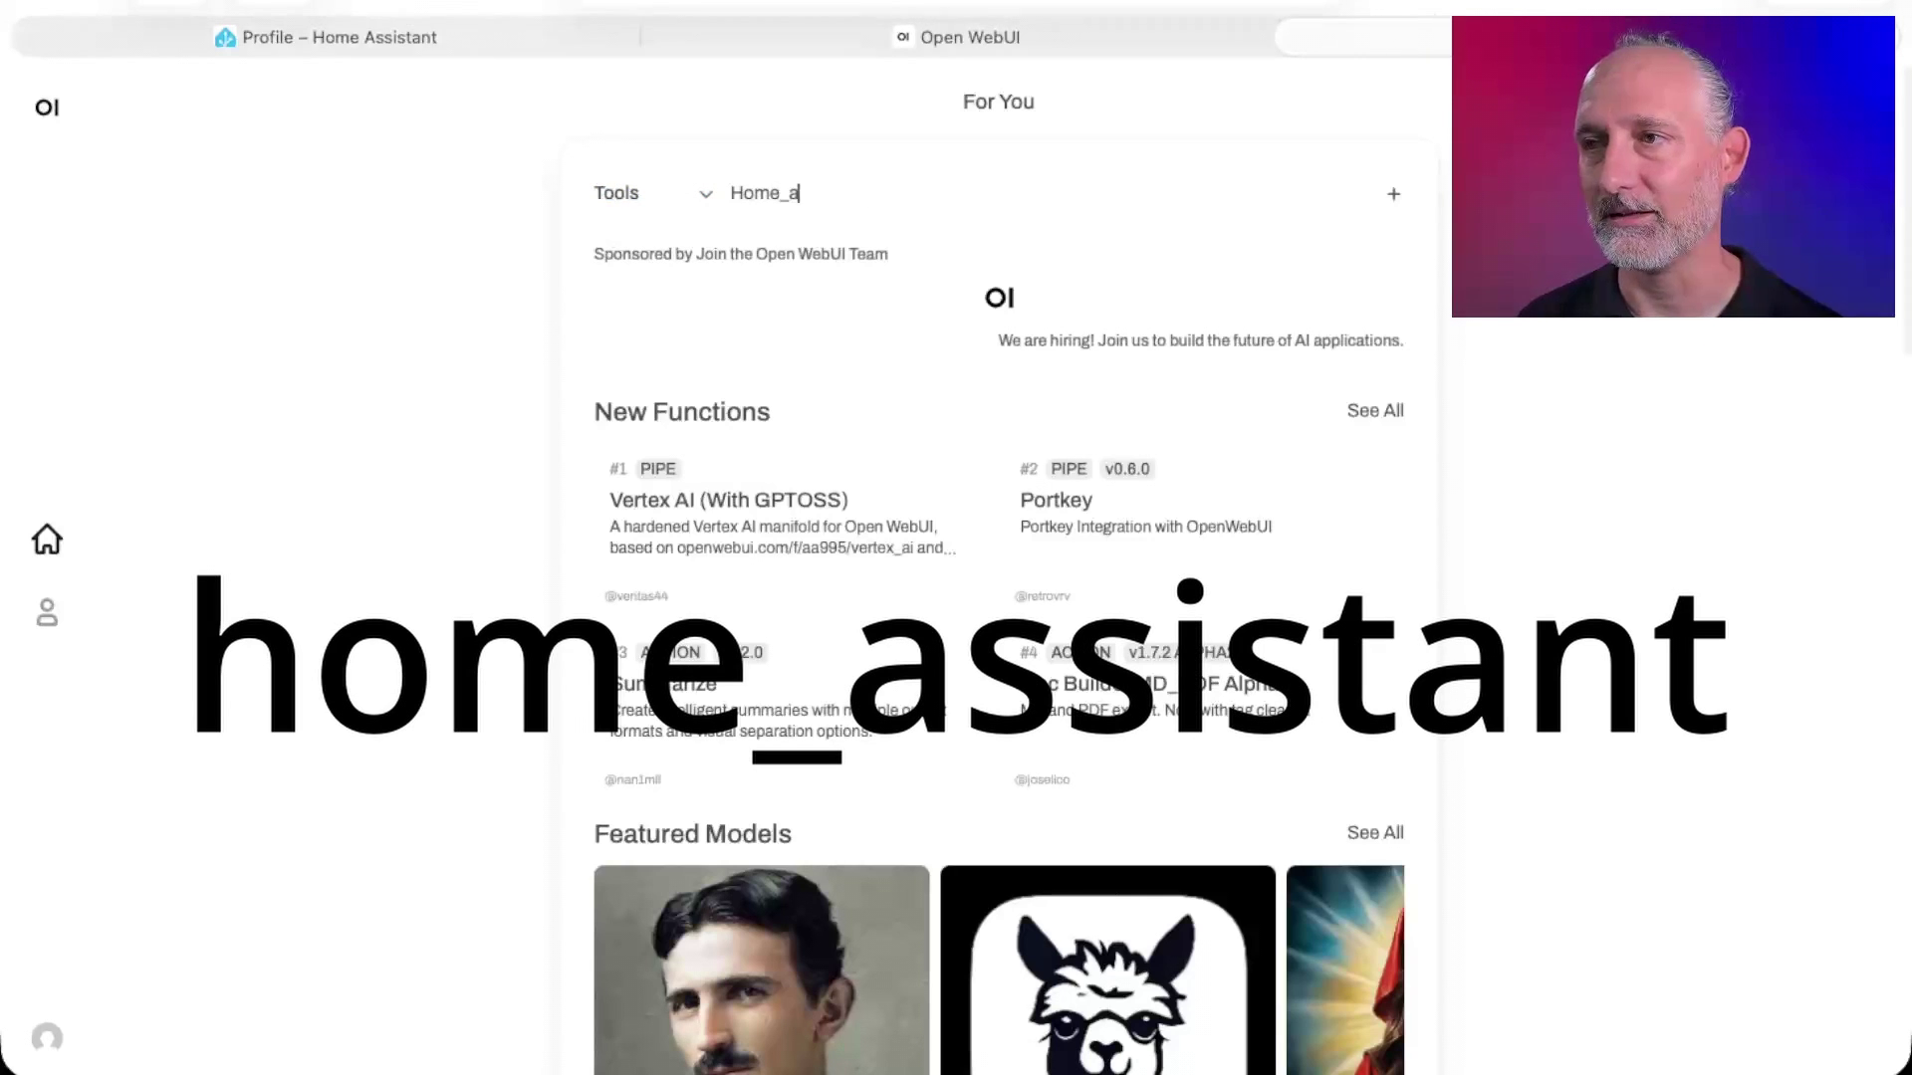
key("Return")
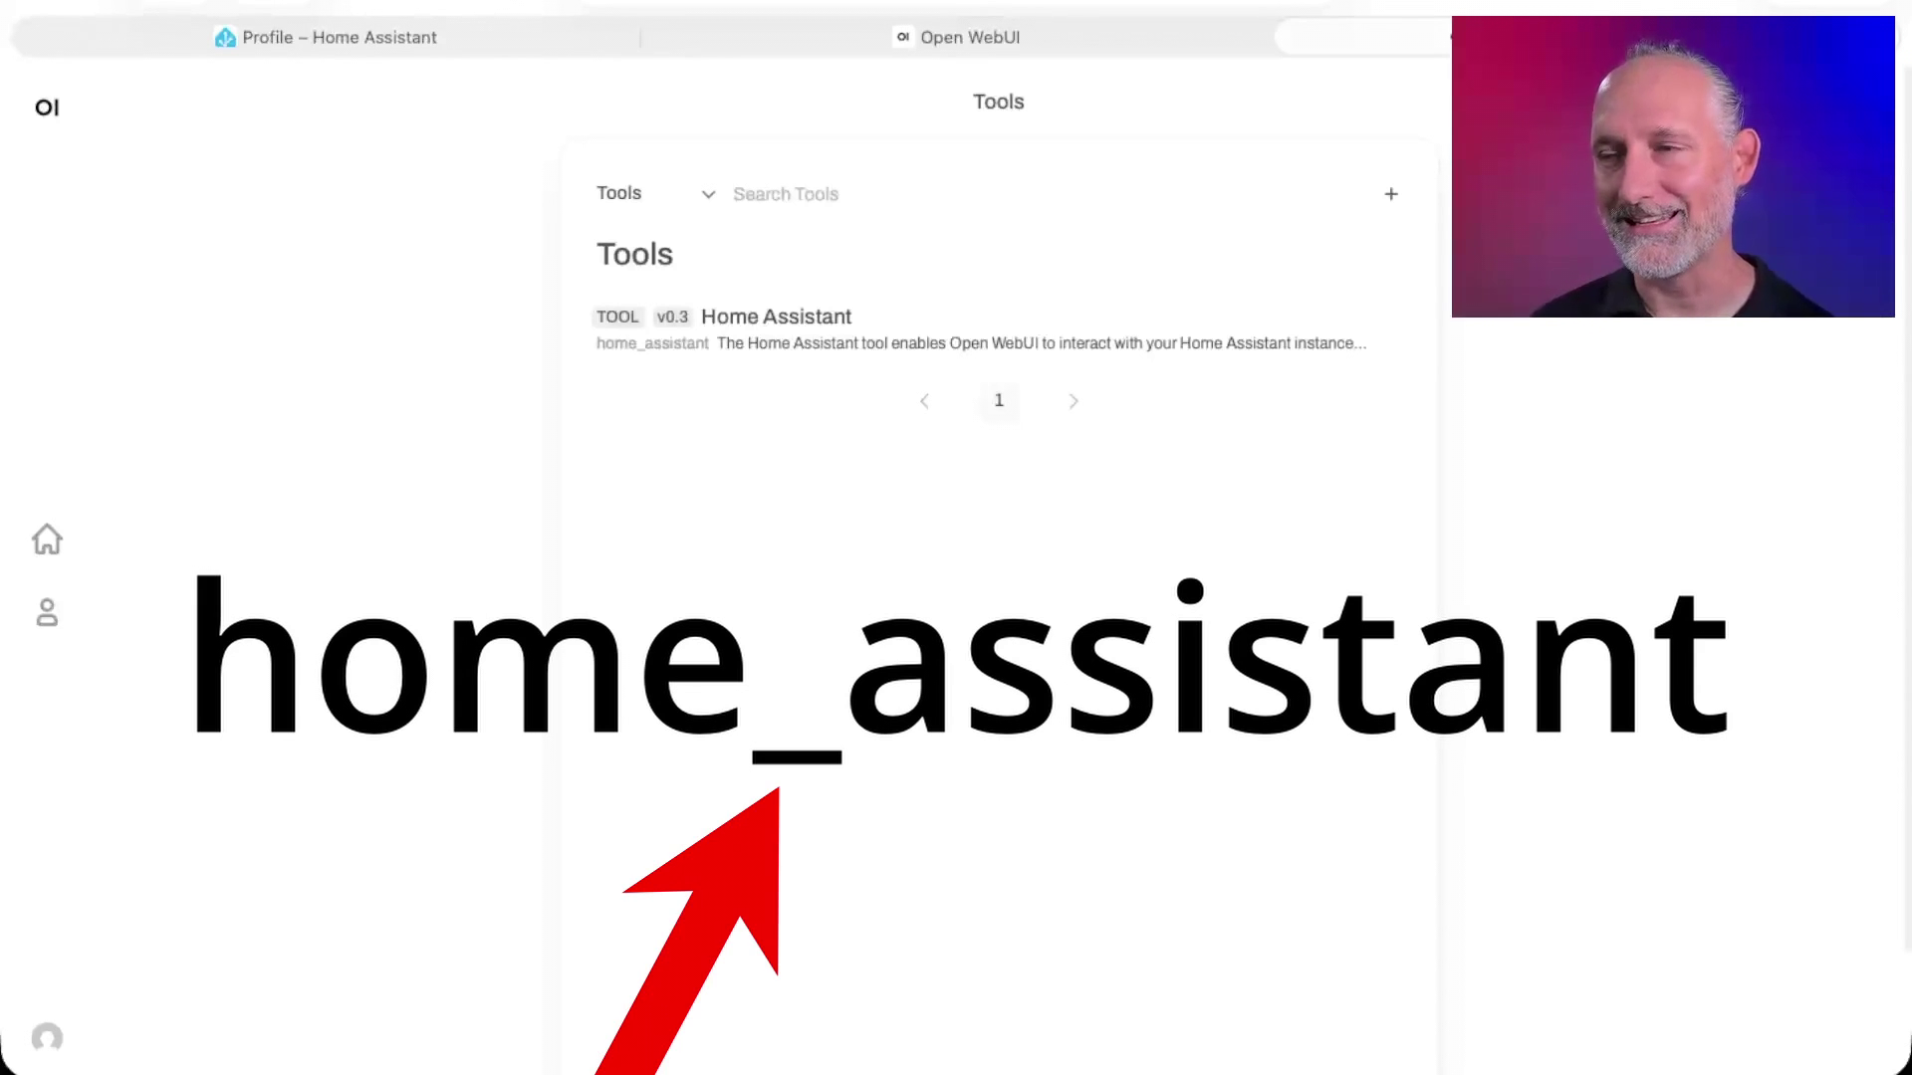
left_click(814, 324)
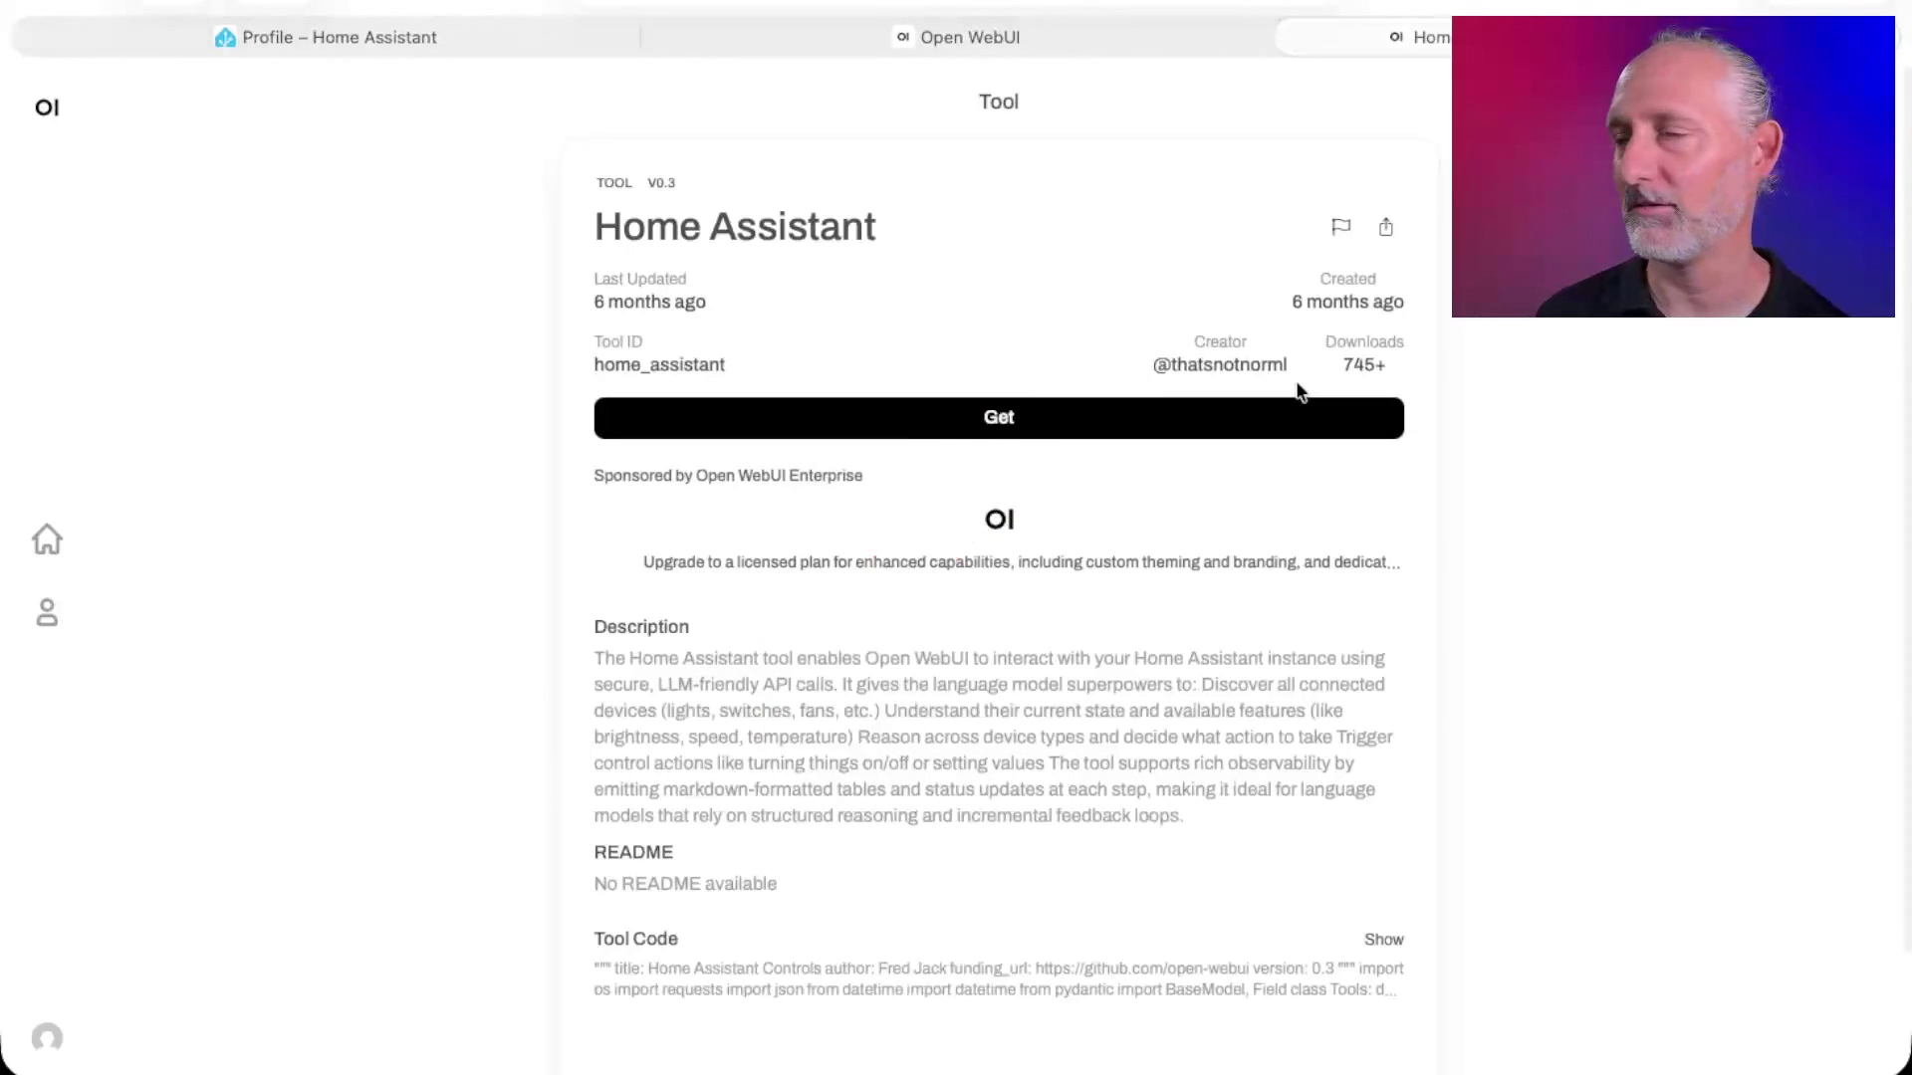
Import the Home Assistant tool into the local Open WebUI tool editor as home_assistant.
left_click(946, 432)
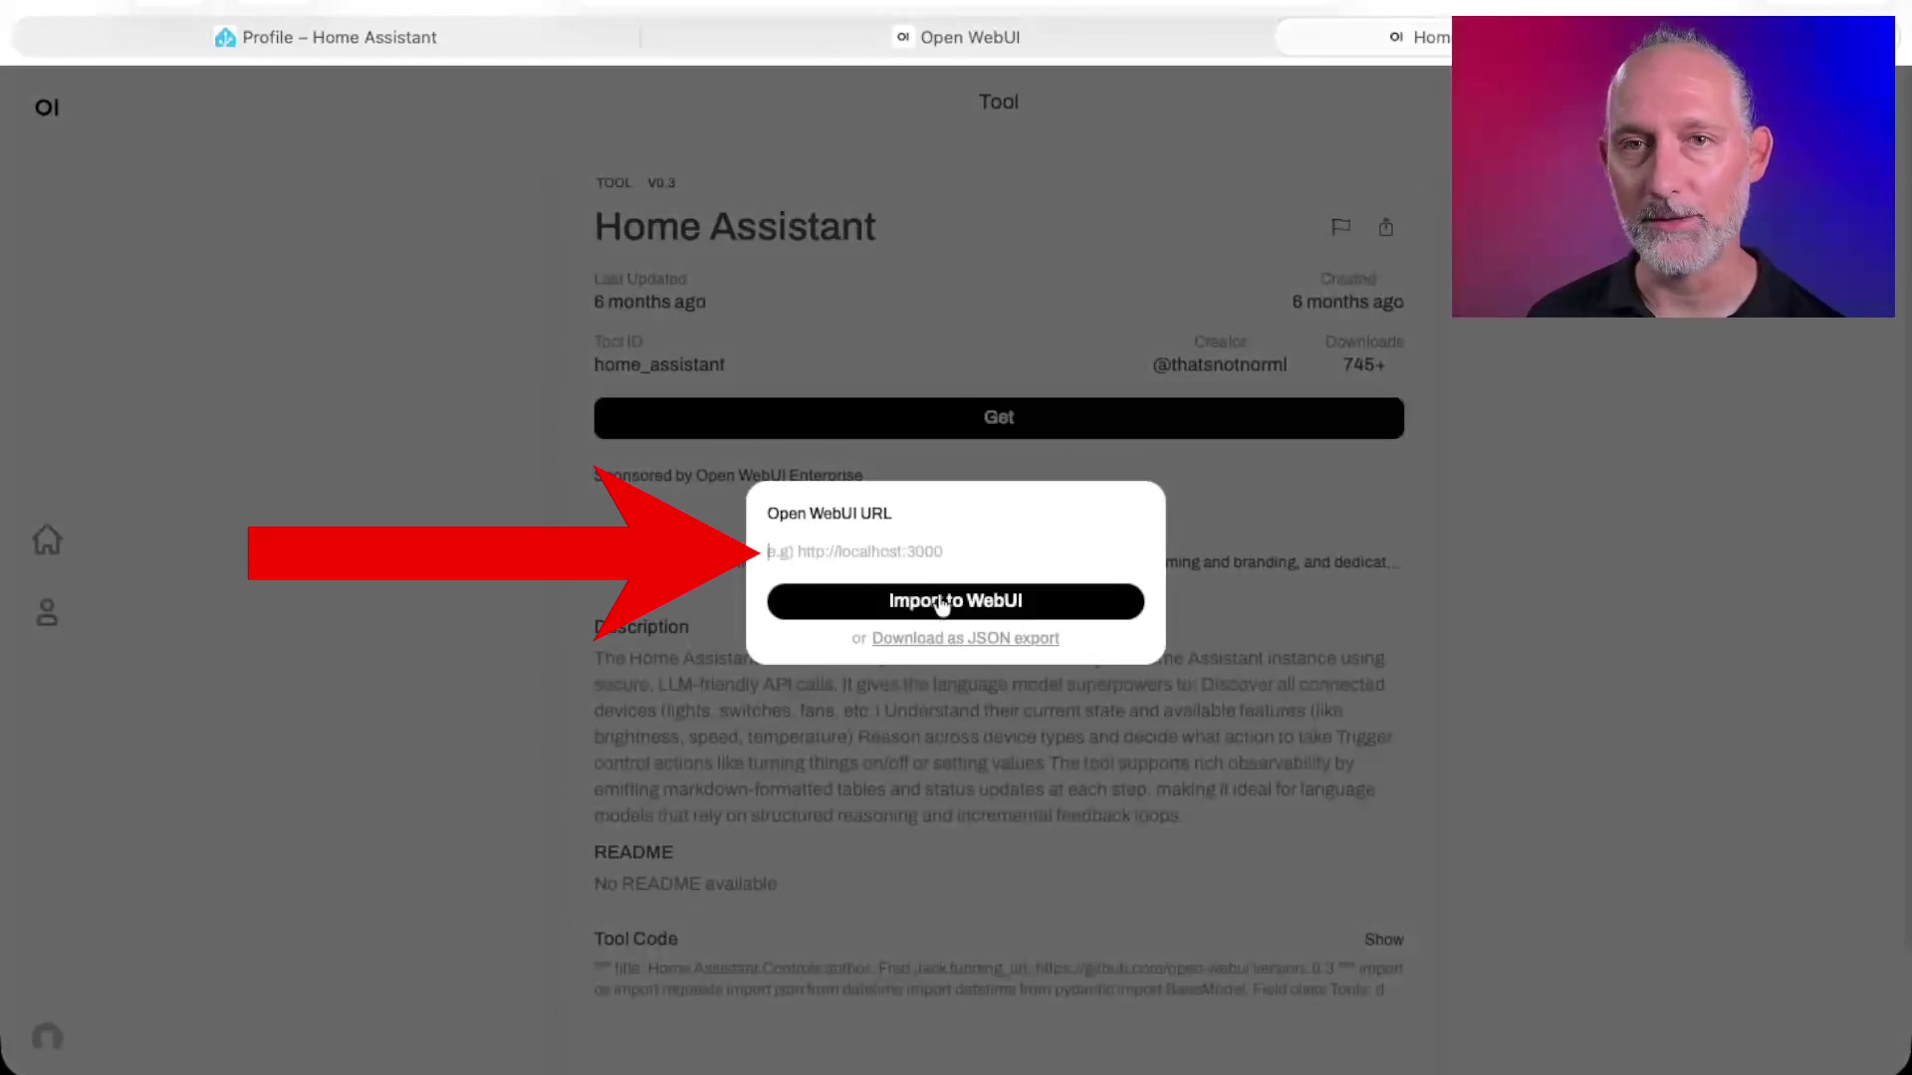
left_click(941, 601)
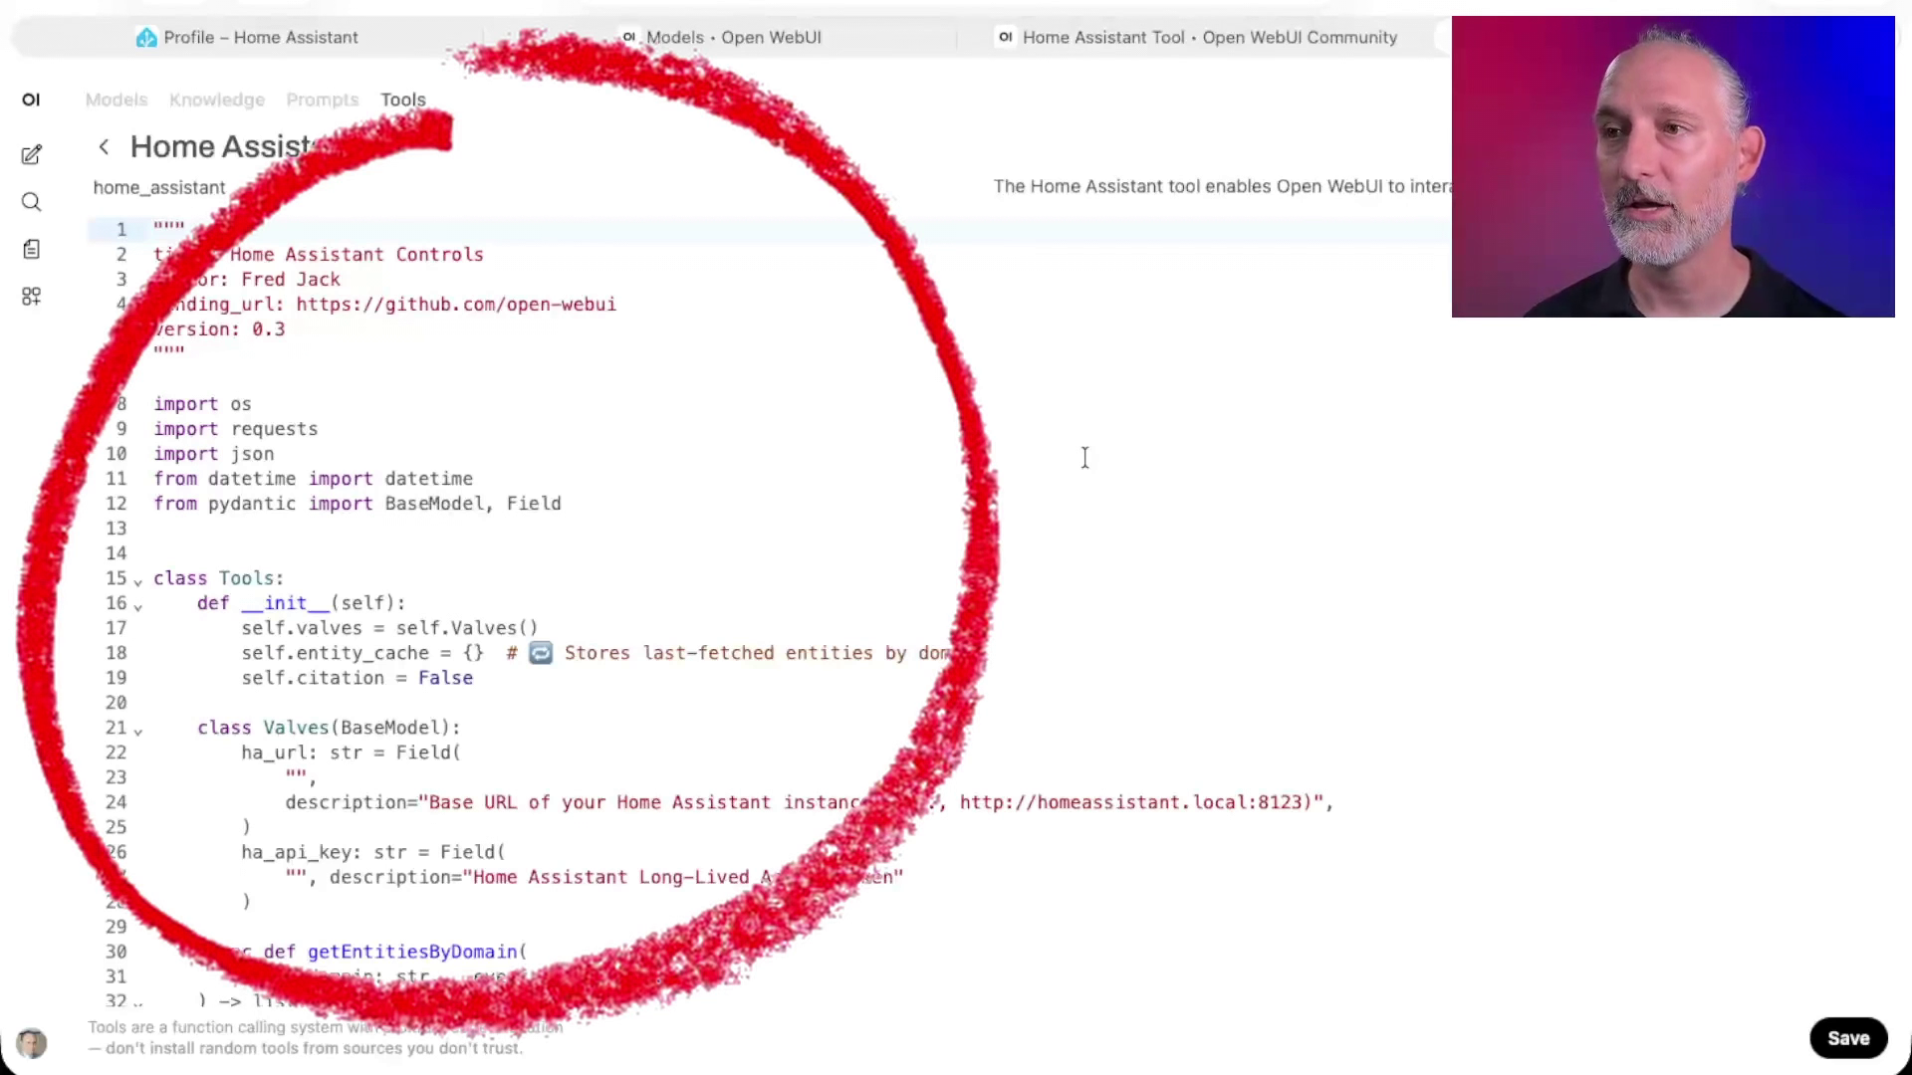
Review the Home Assistant Controls v0.3 code and save it to the workspace Tools list.
scroll(1085, 458, "down", 20)
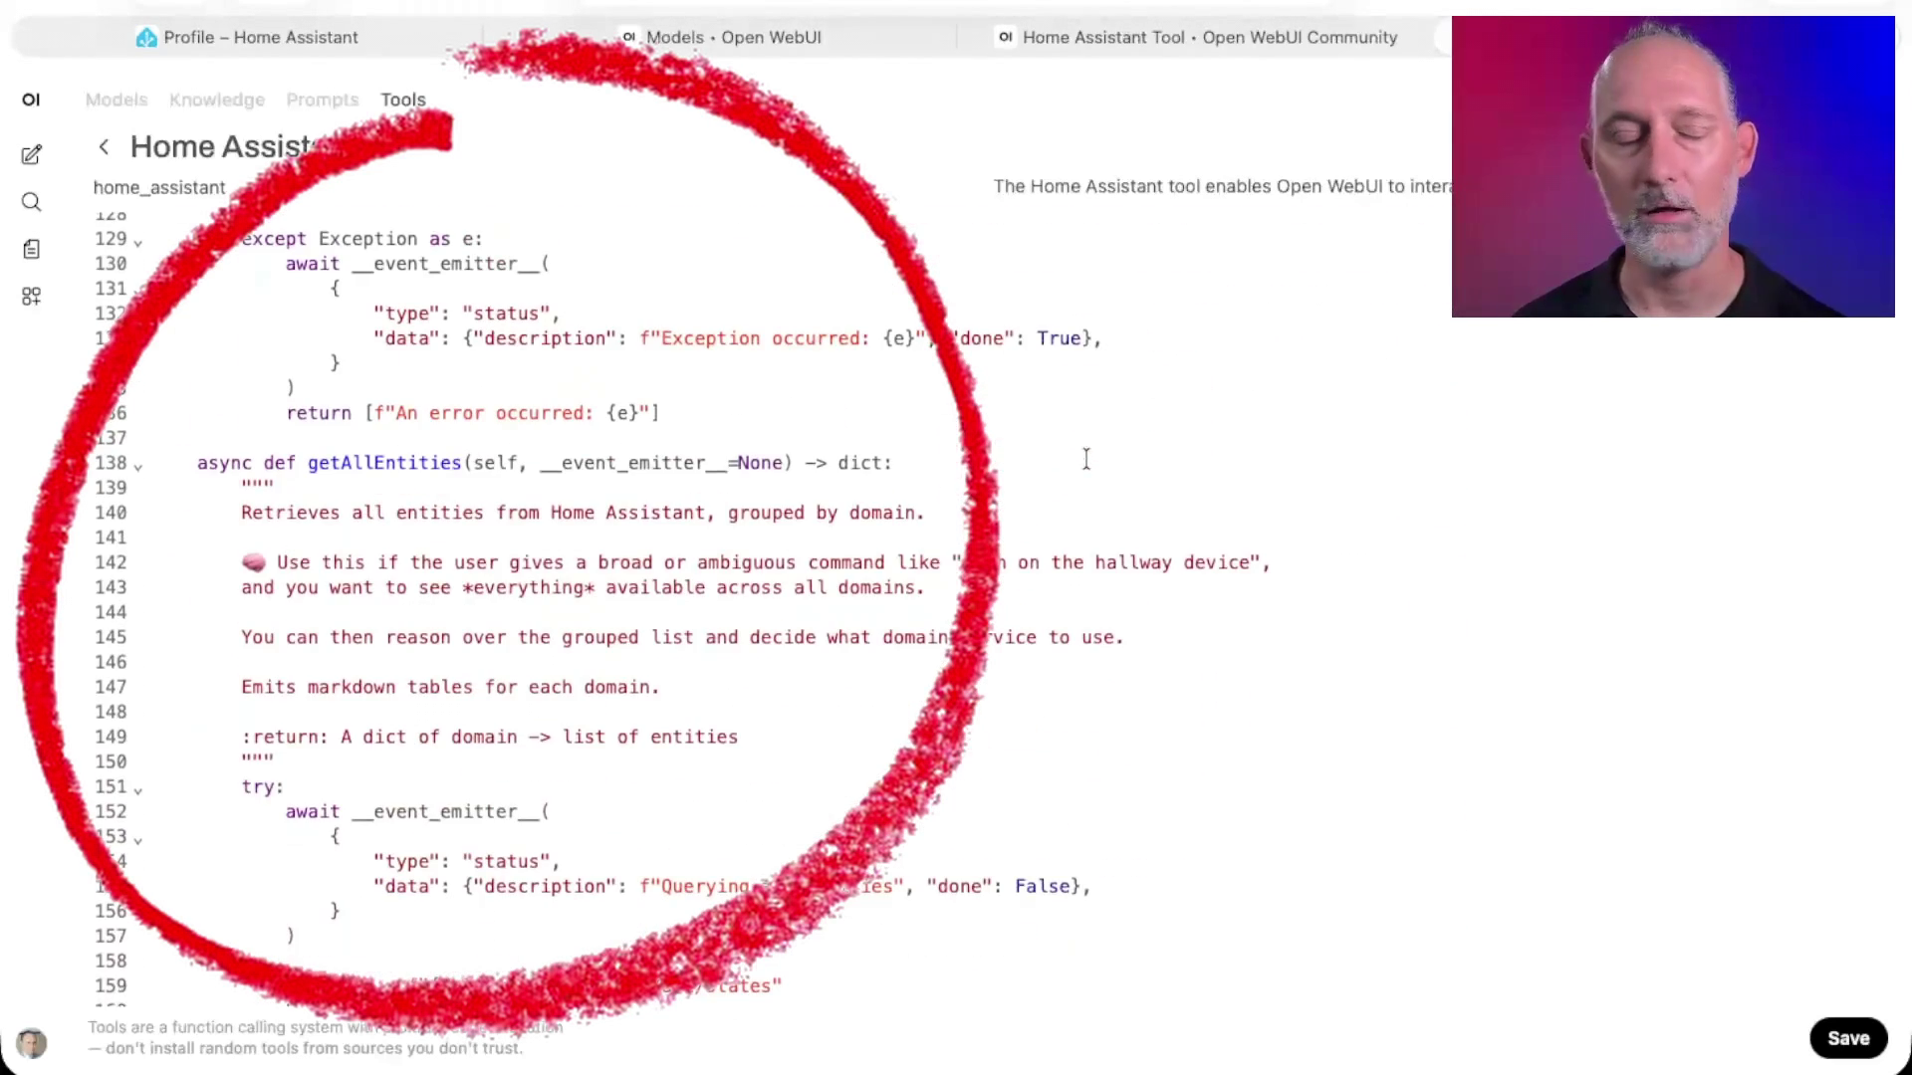
scroll(1085, 458, "down", 16)
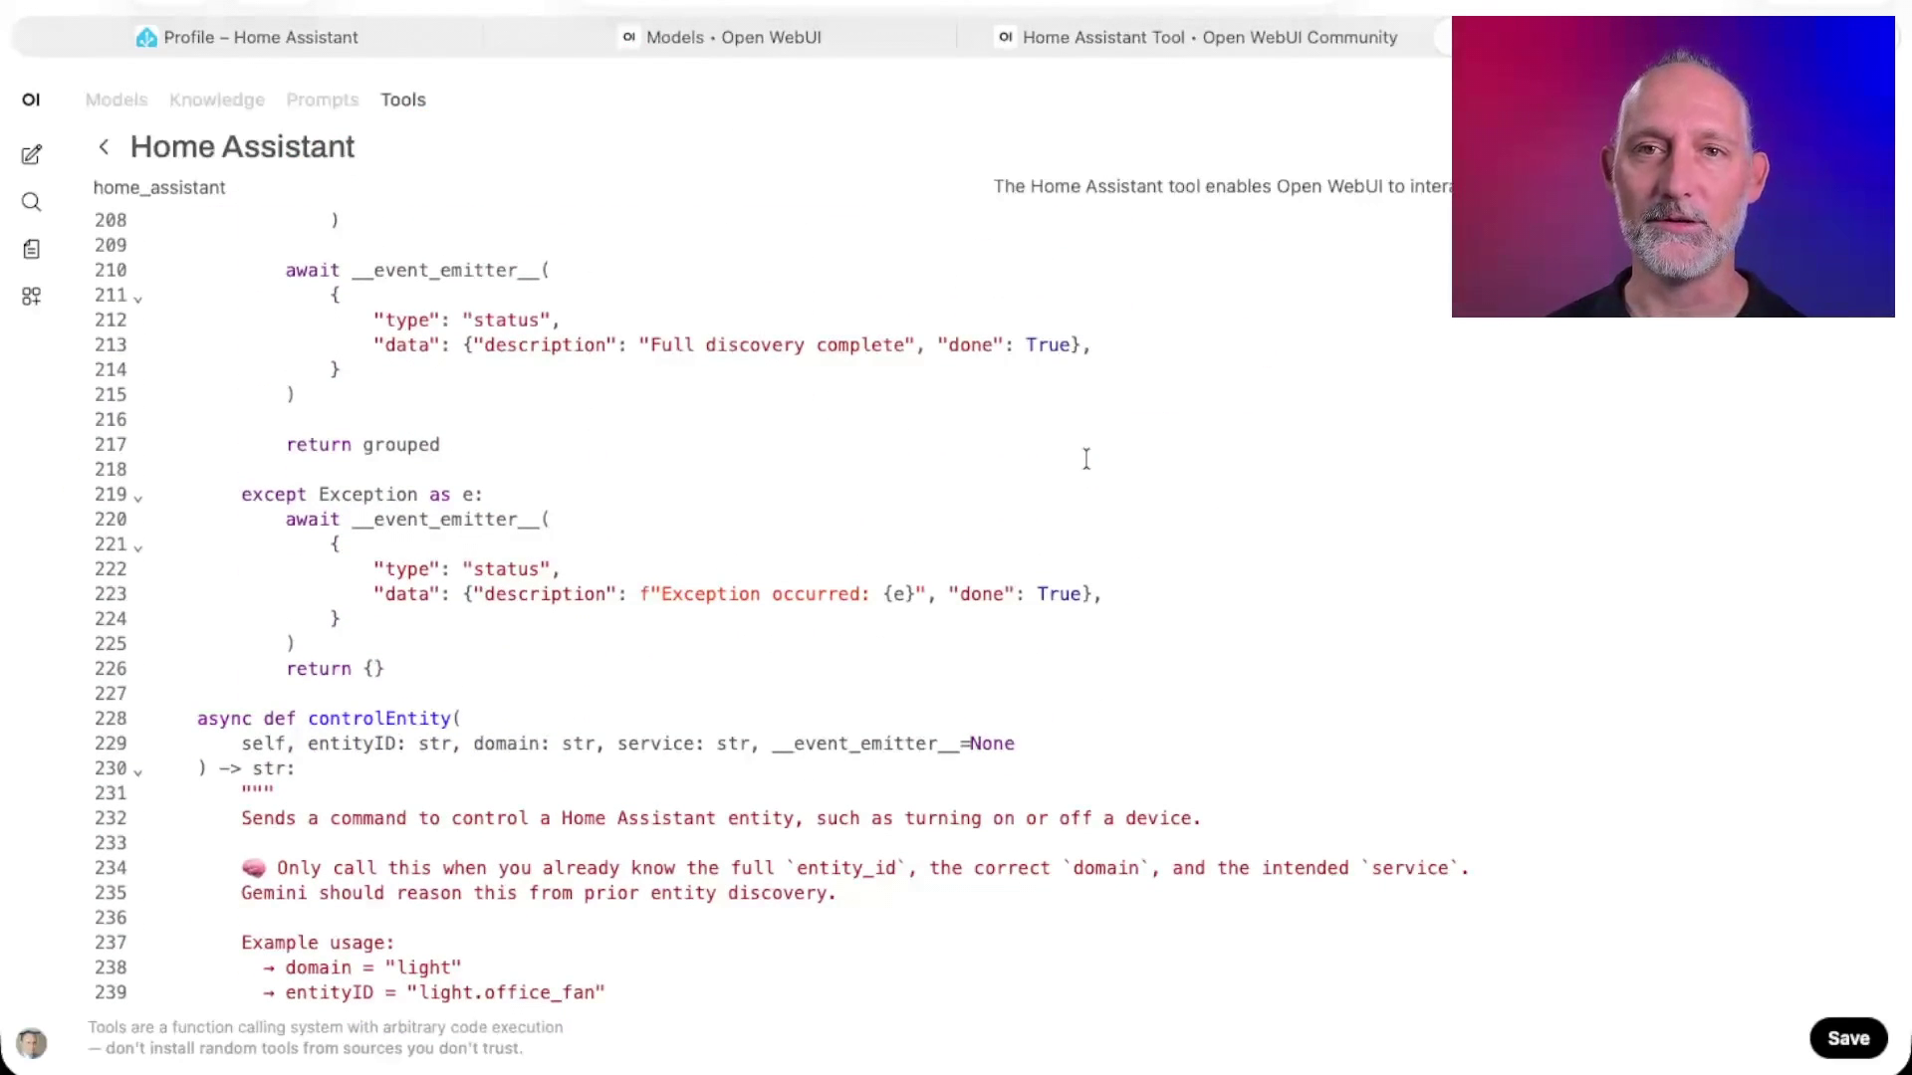
scroll(1087, 459, "down", 7)
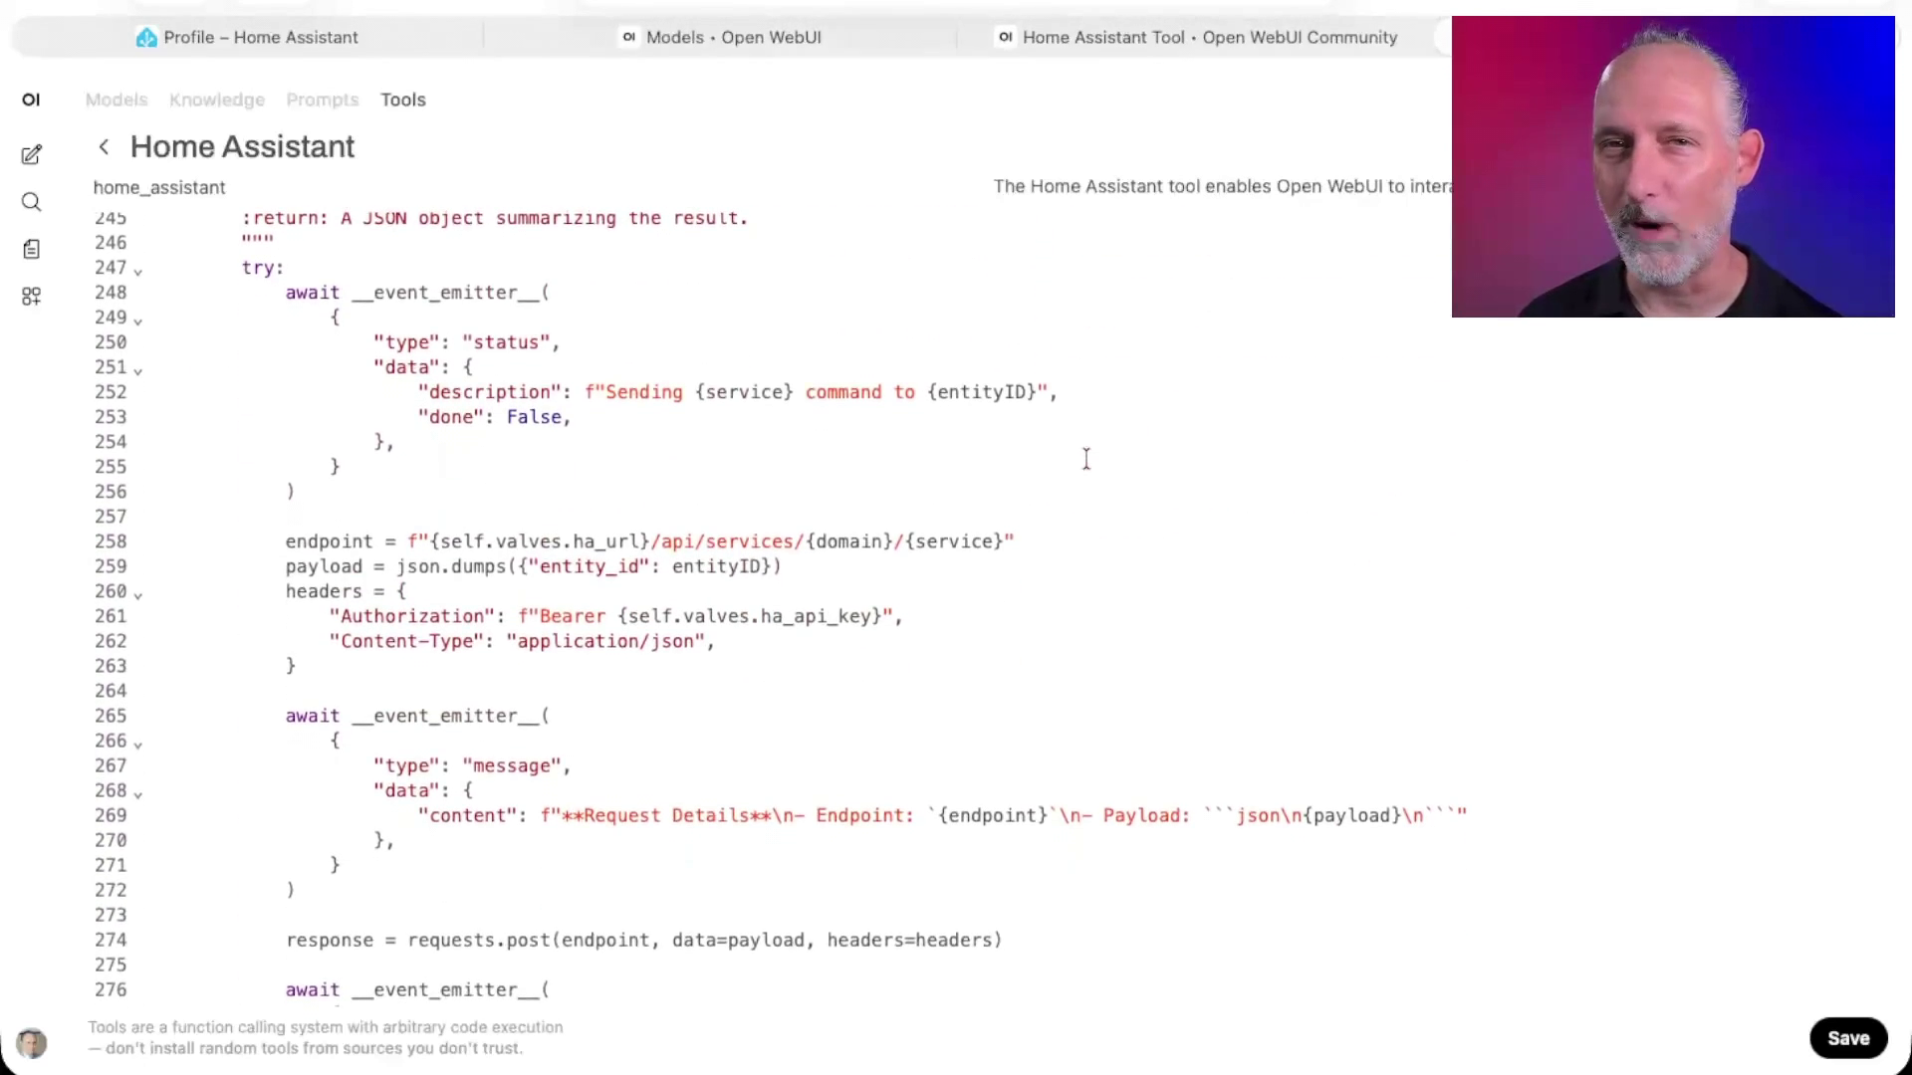
scroll(1086, 456, "down", 20)
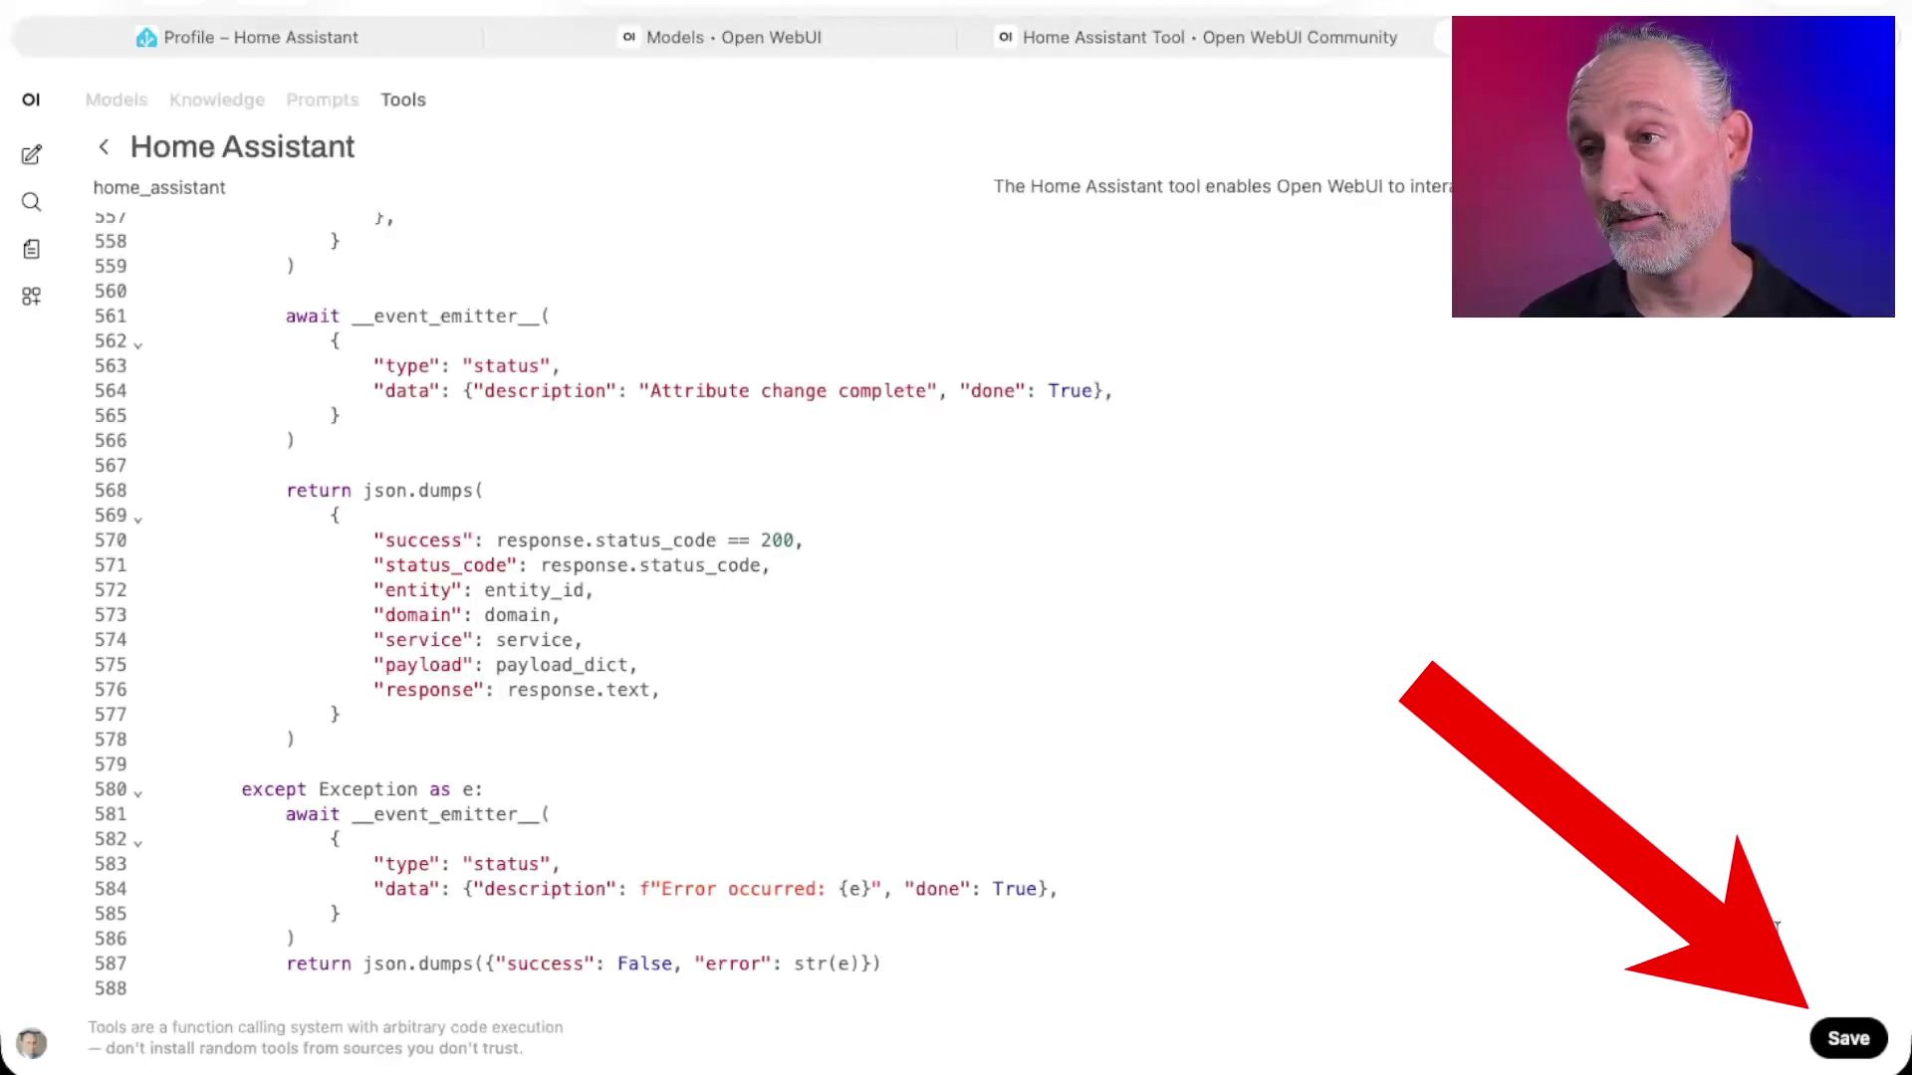
left_click(1848, 1039)
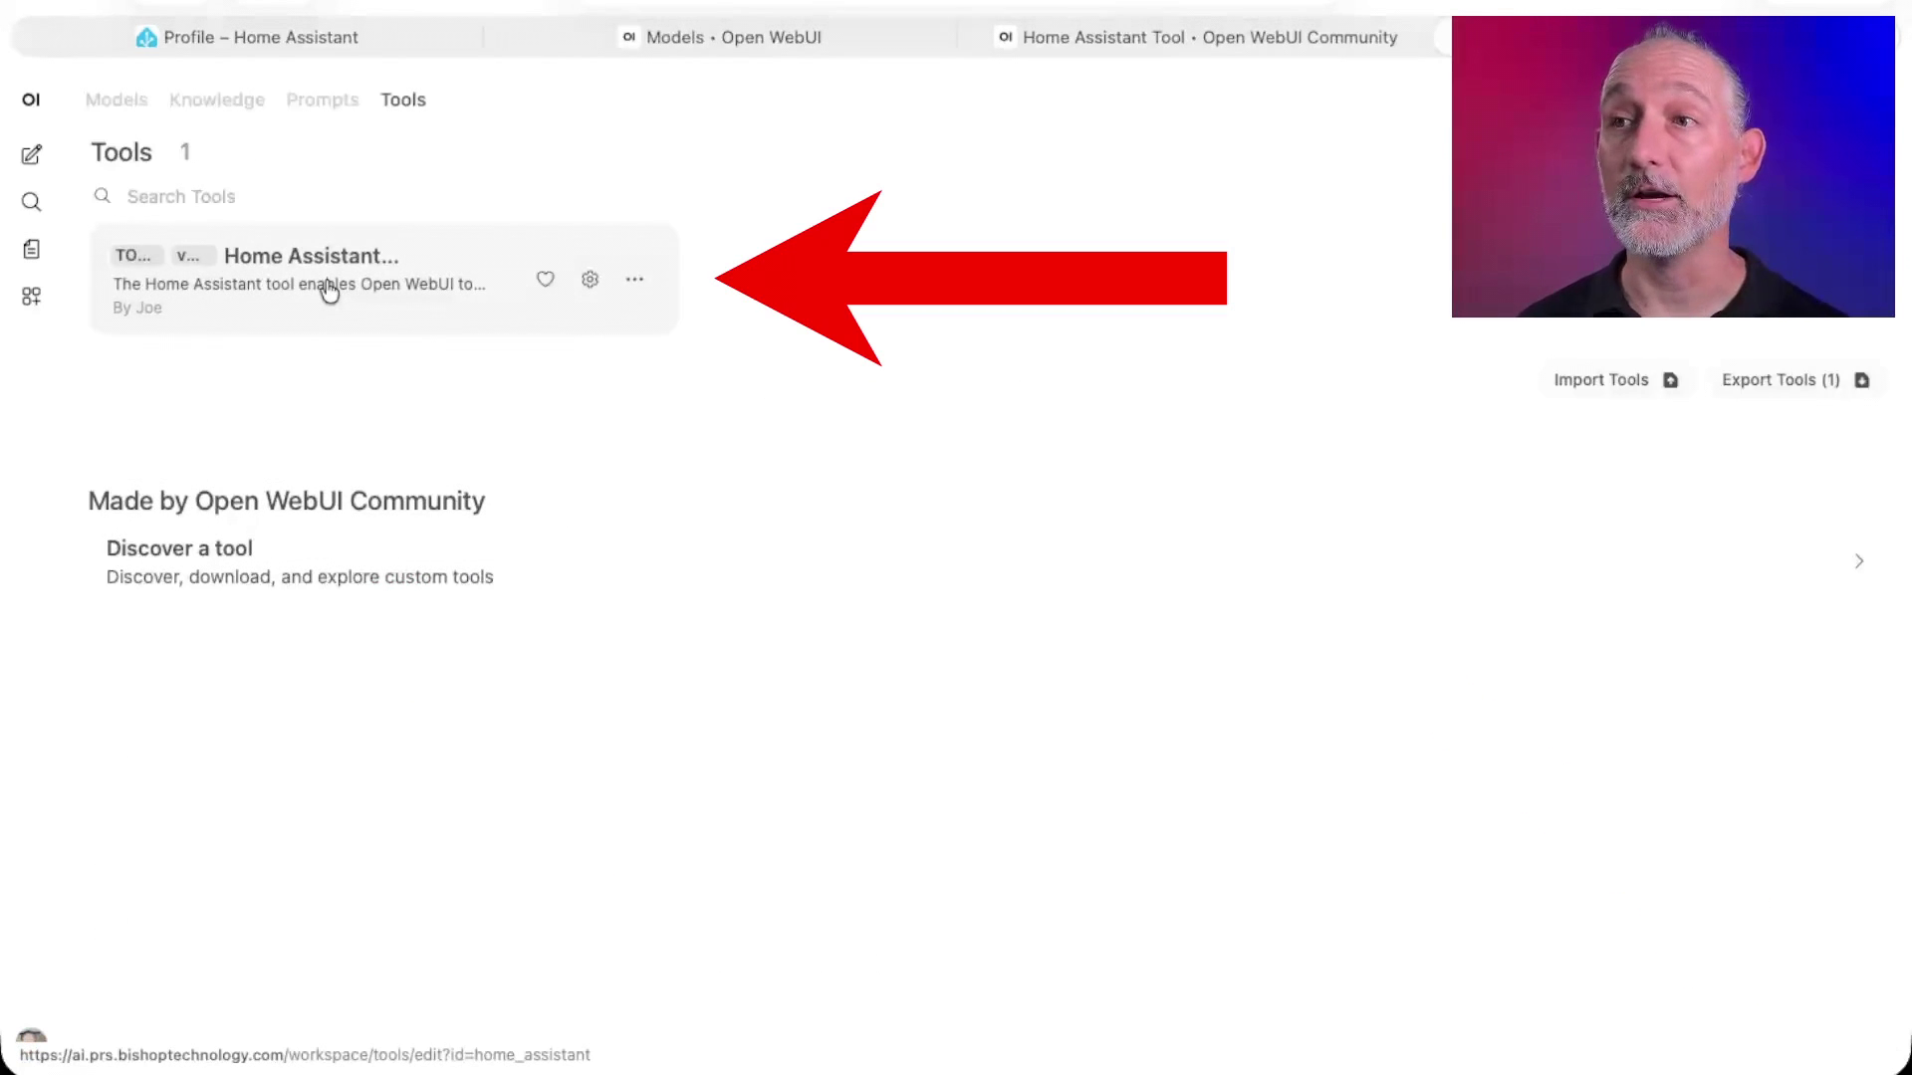
Fill the tool's Ha Url valve with the port-8123 instance address and Ha Api Key with a long-lived token.
left_click(589, 280)
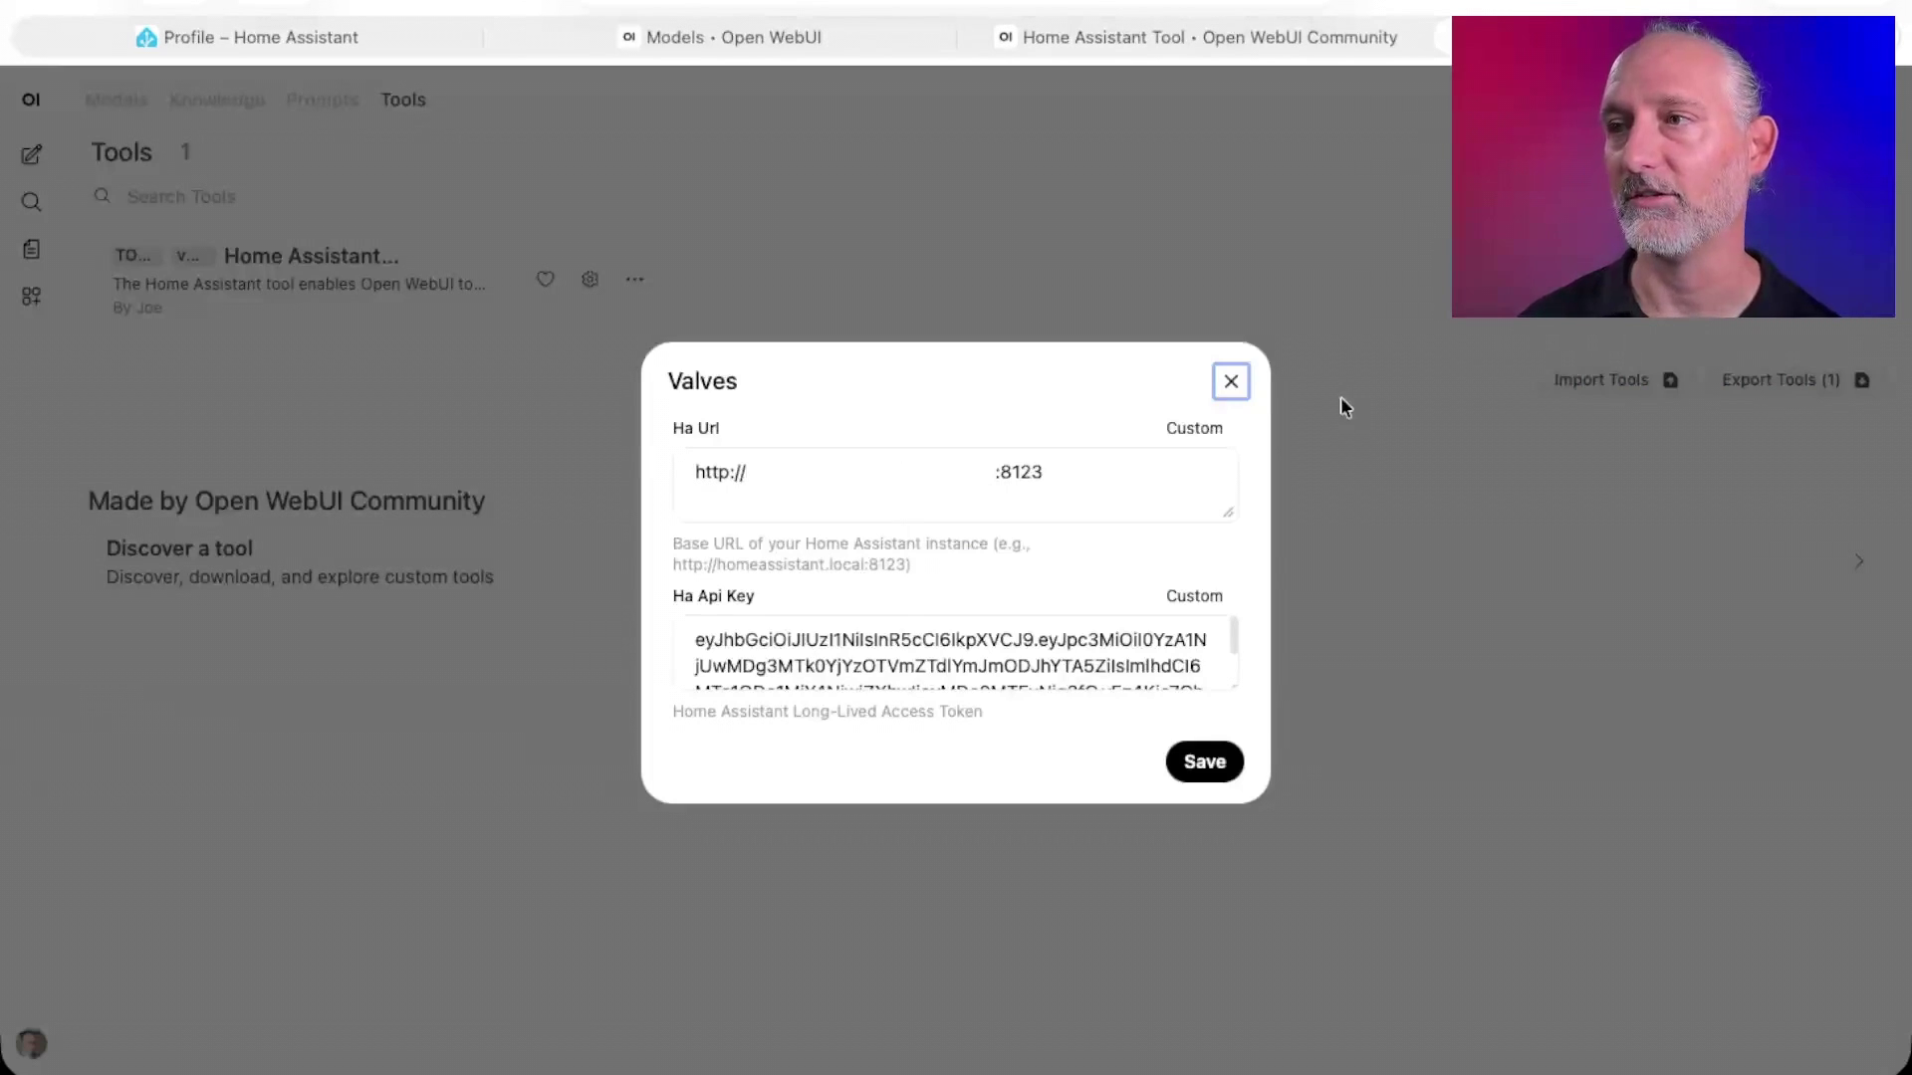
left_click(1225, 386)
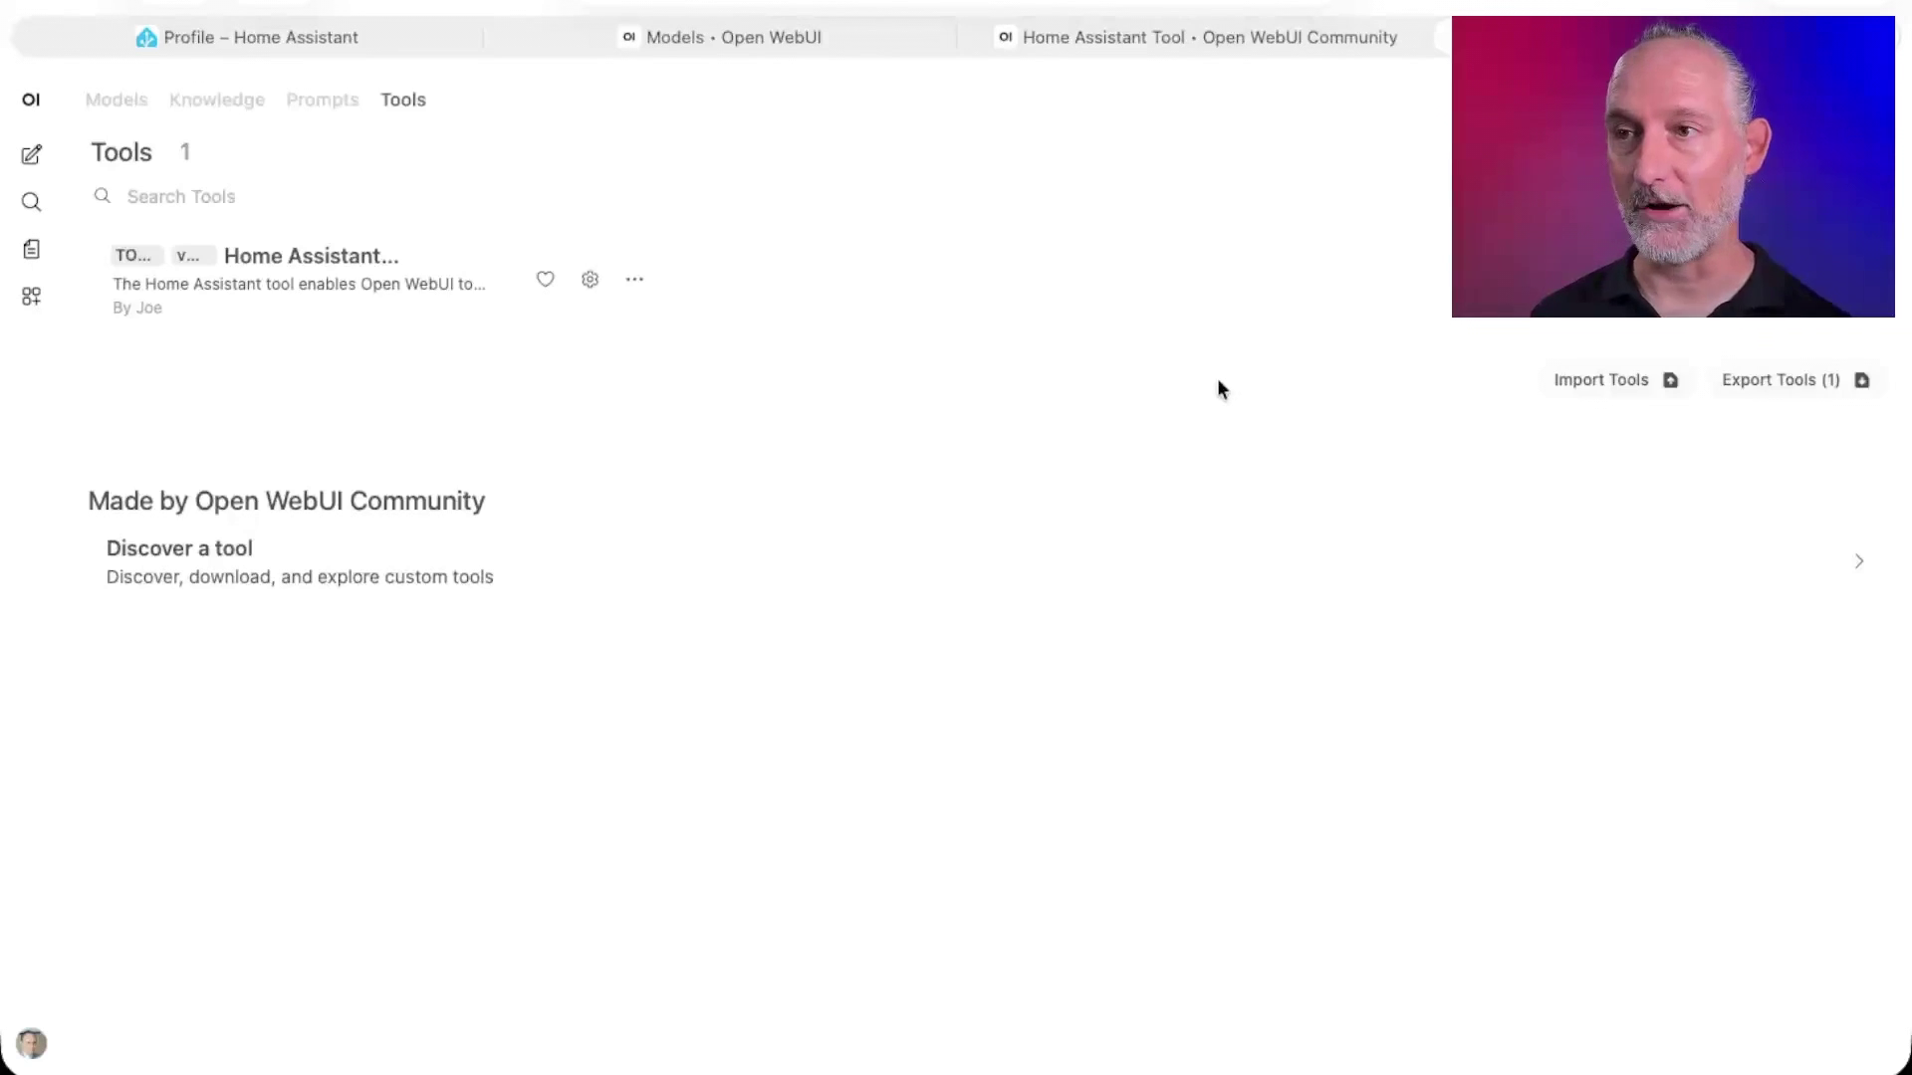
In a new qwen3:8b chat, switch on the Home Assistant tool under Integrations > Tools.
left_click(31, 154)
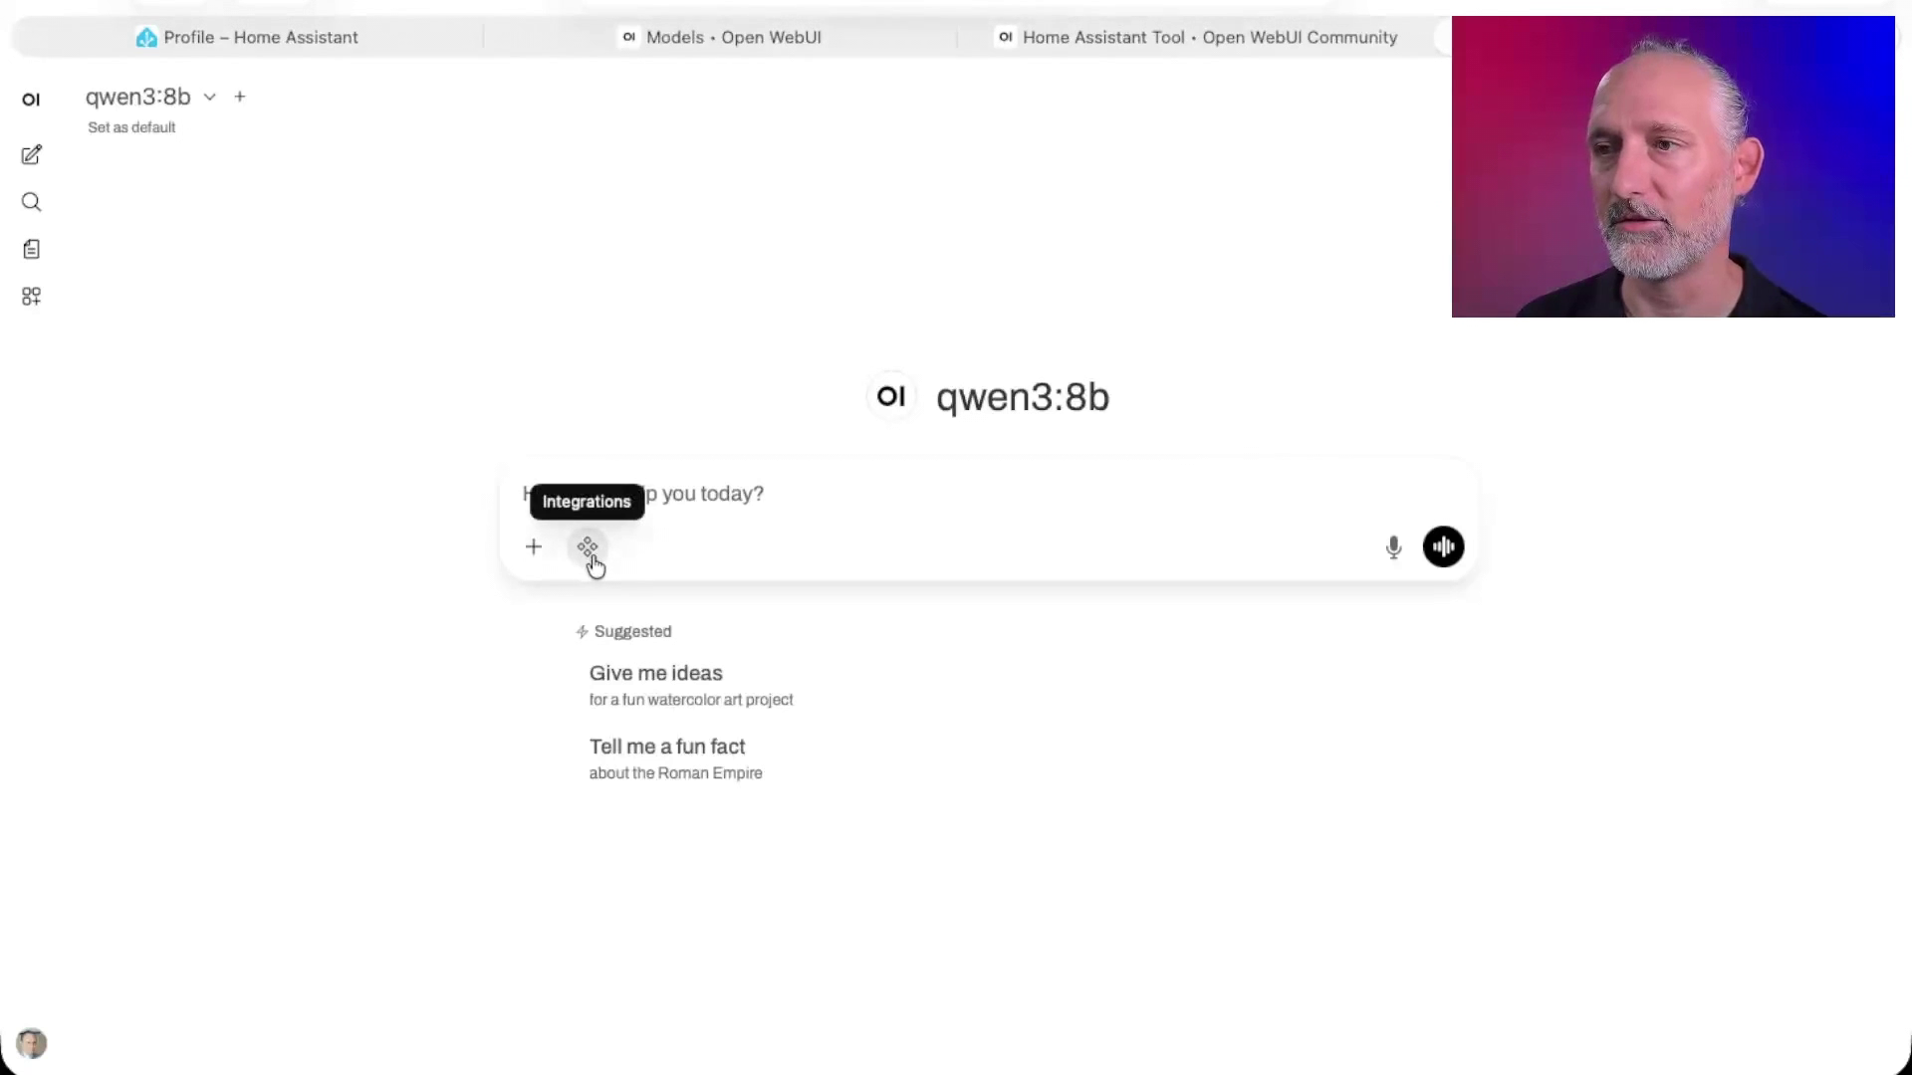
left_click(593, 557)
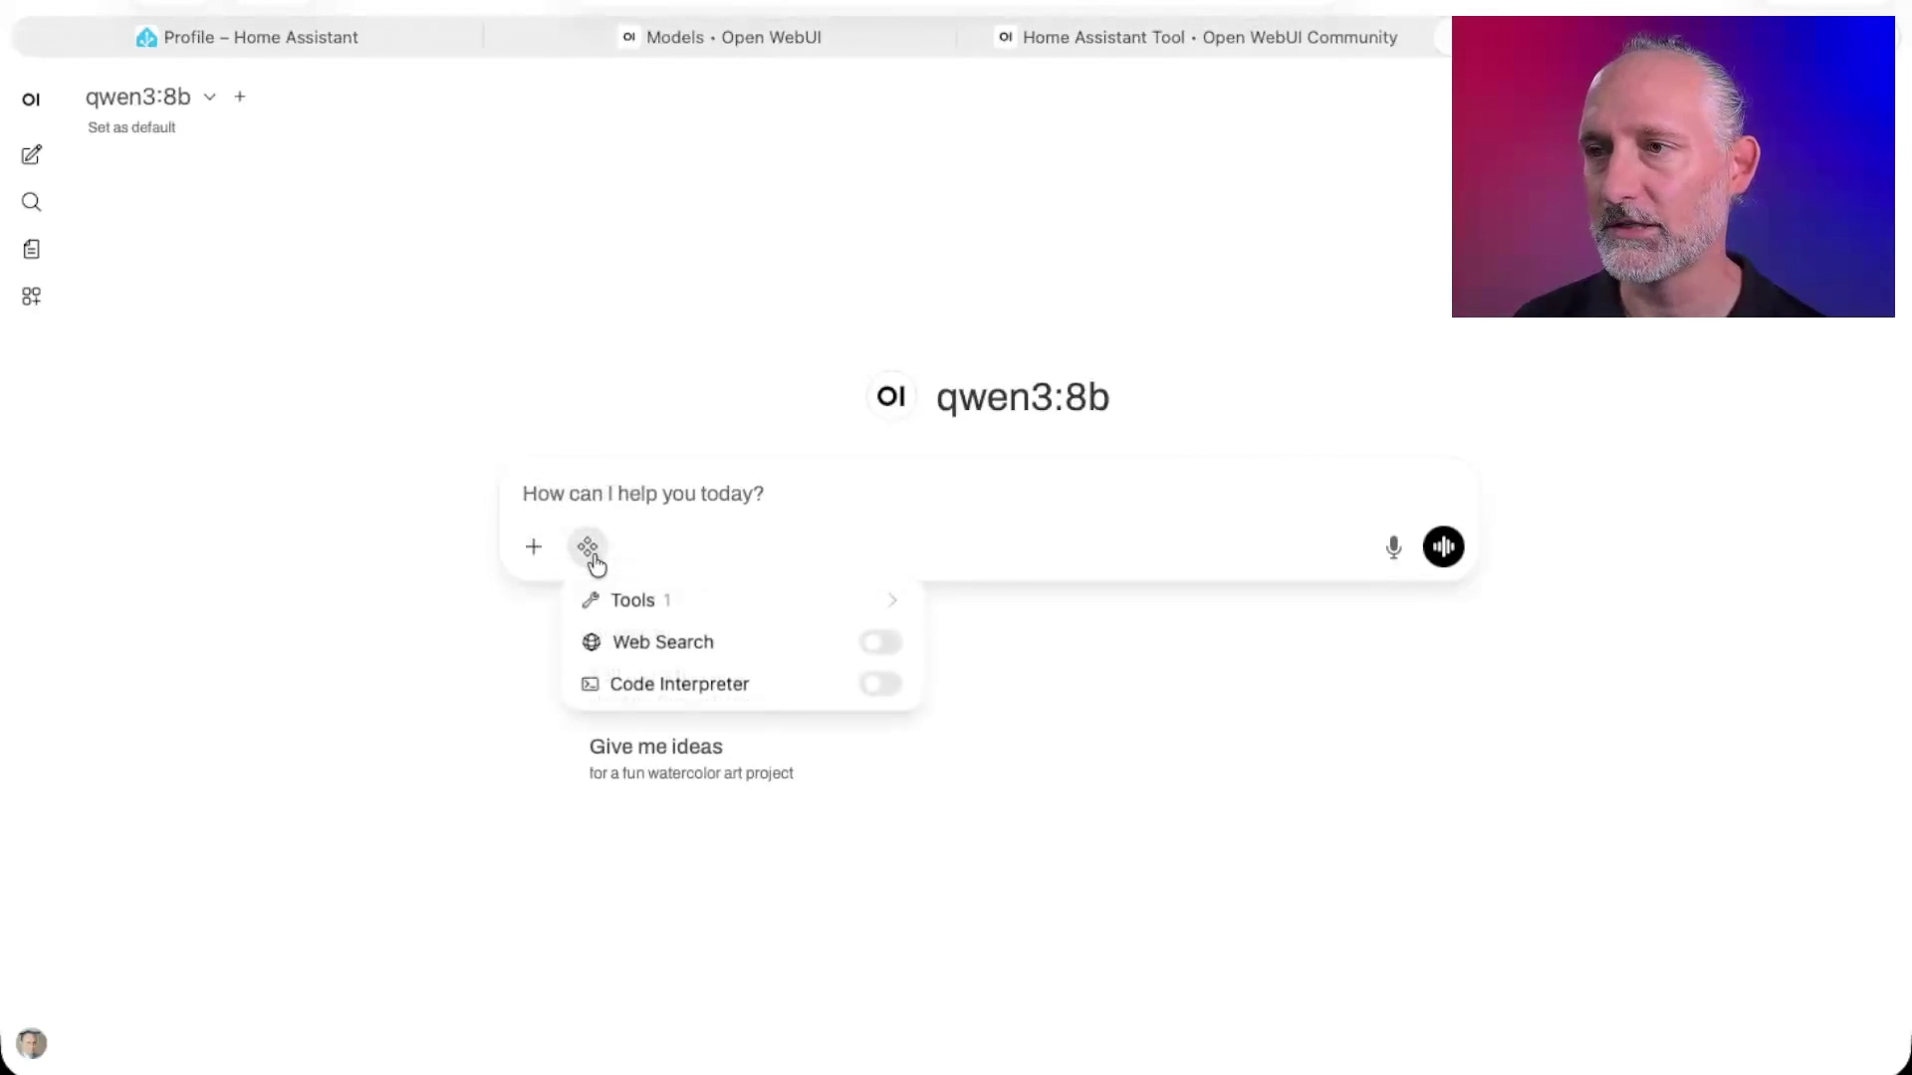
left_click(685, 607)
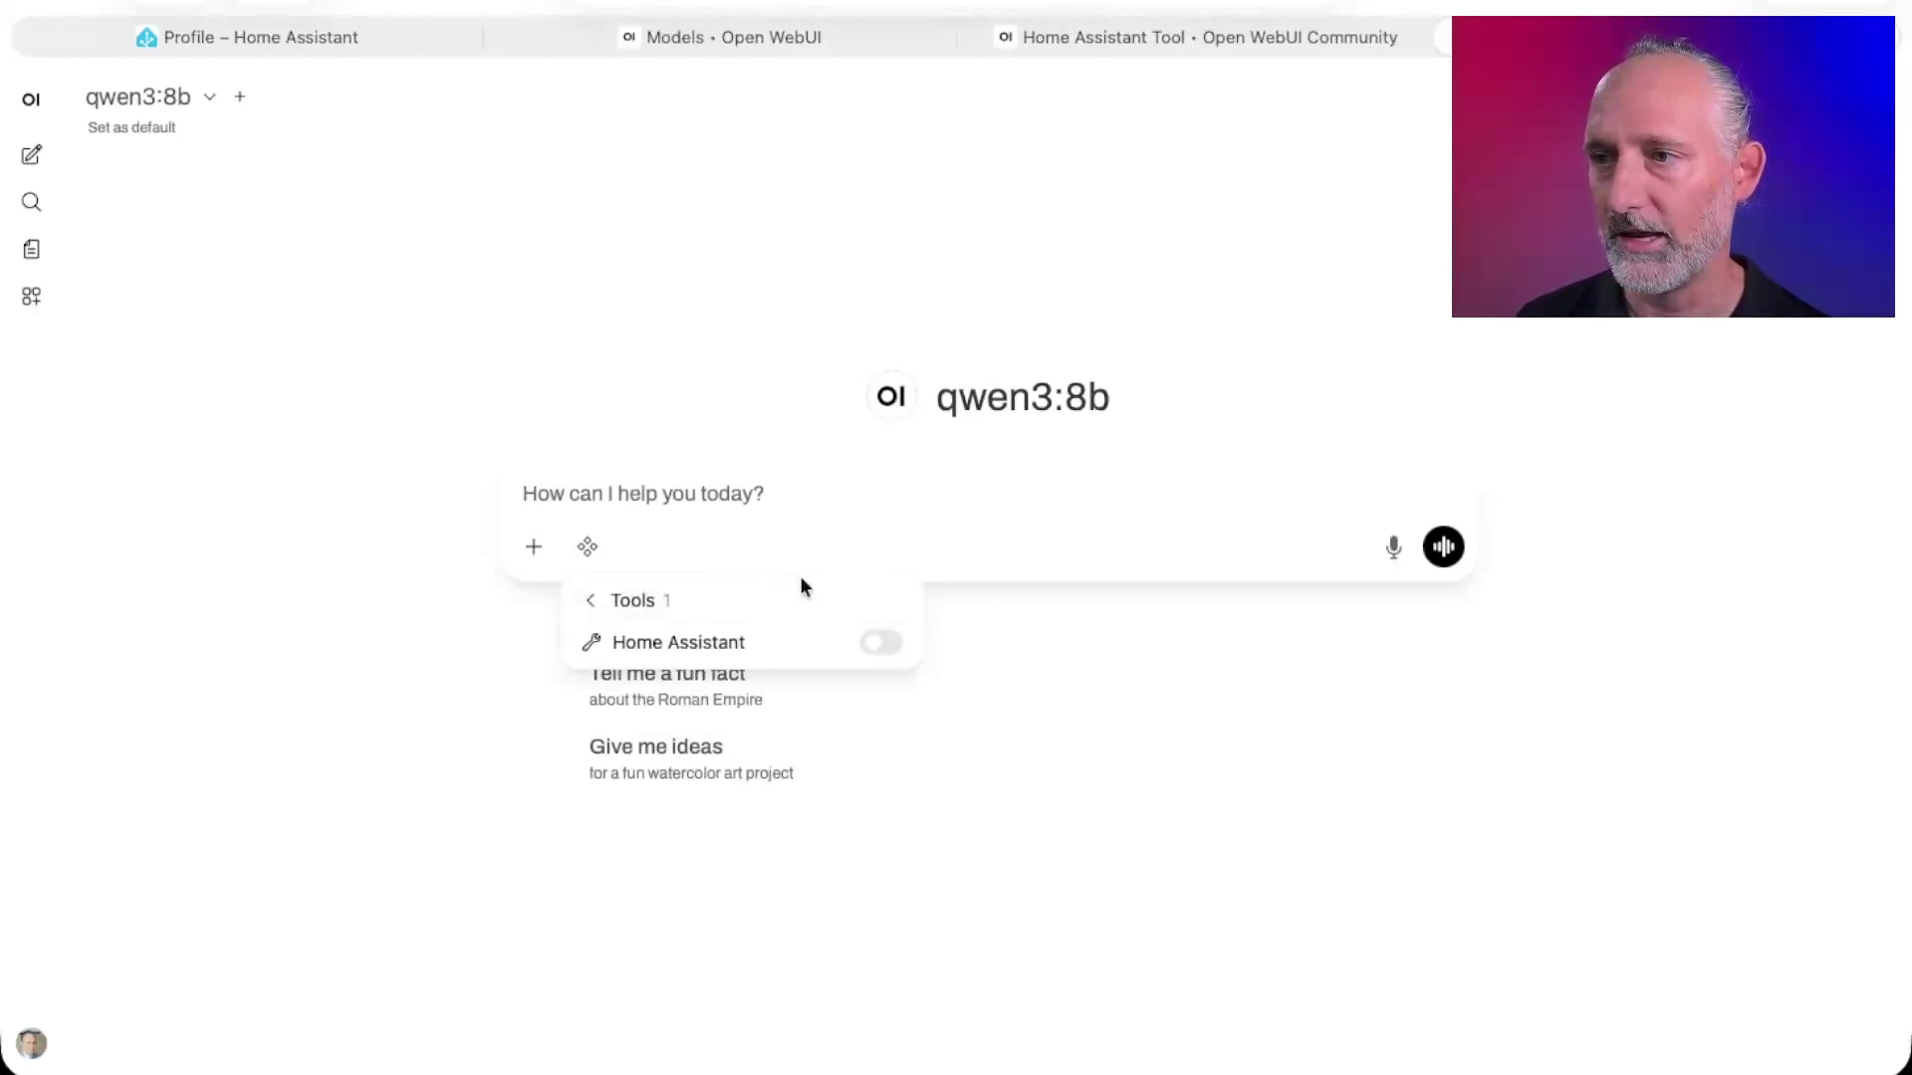
left_click(882, 645)
left_click(834, 498)
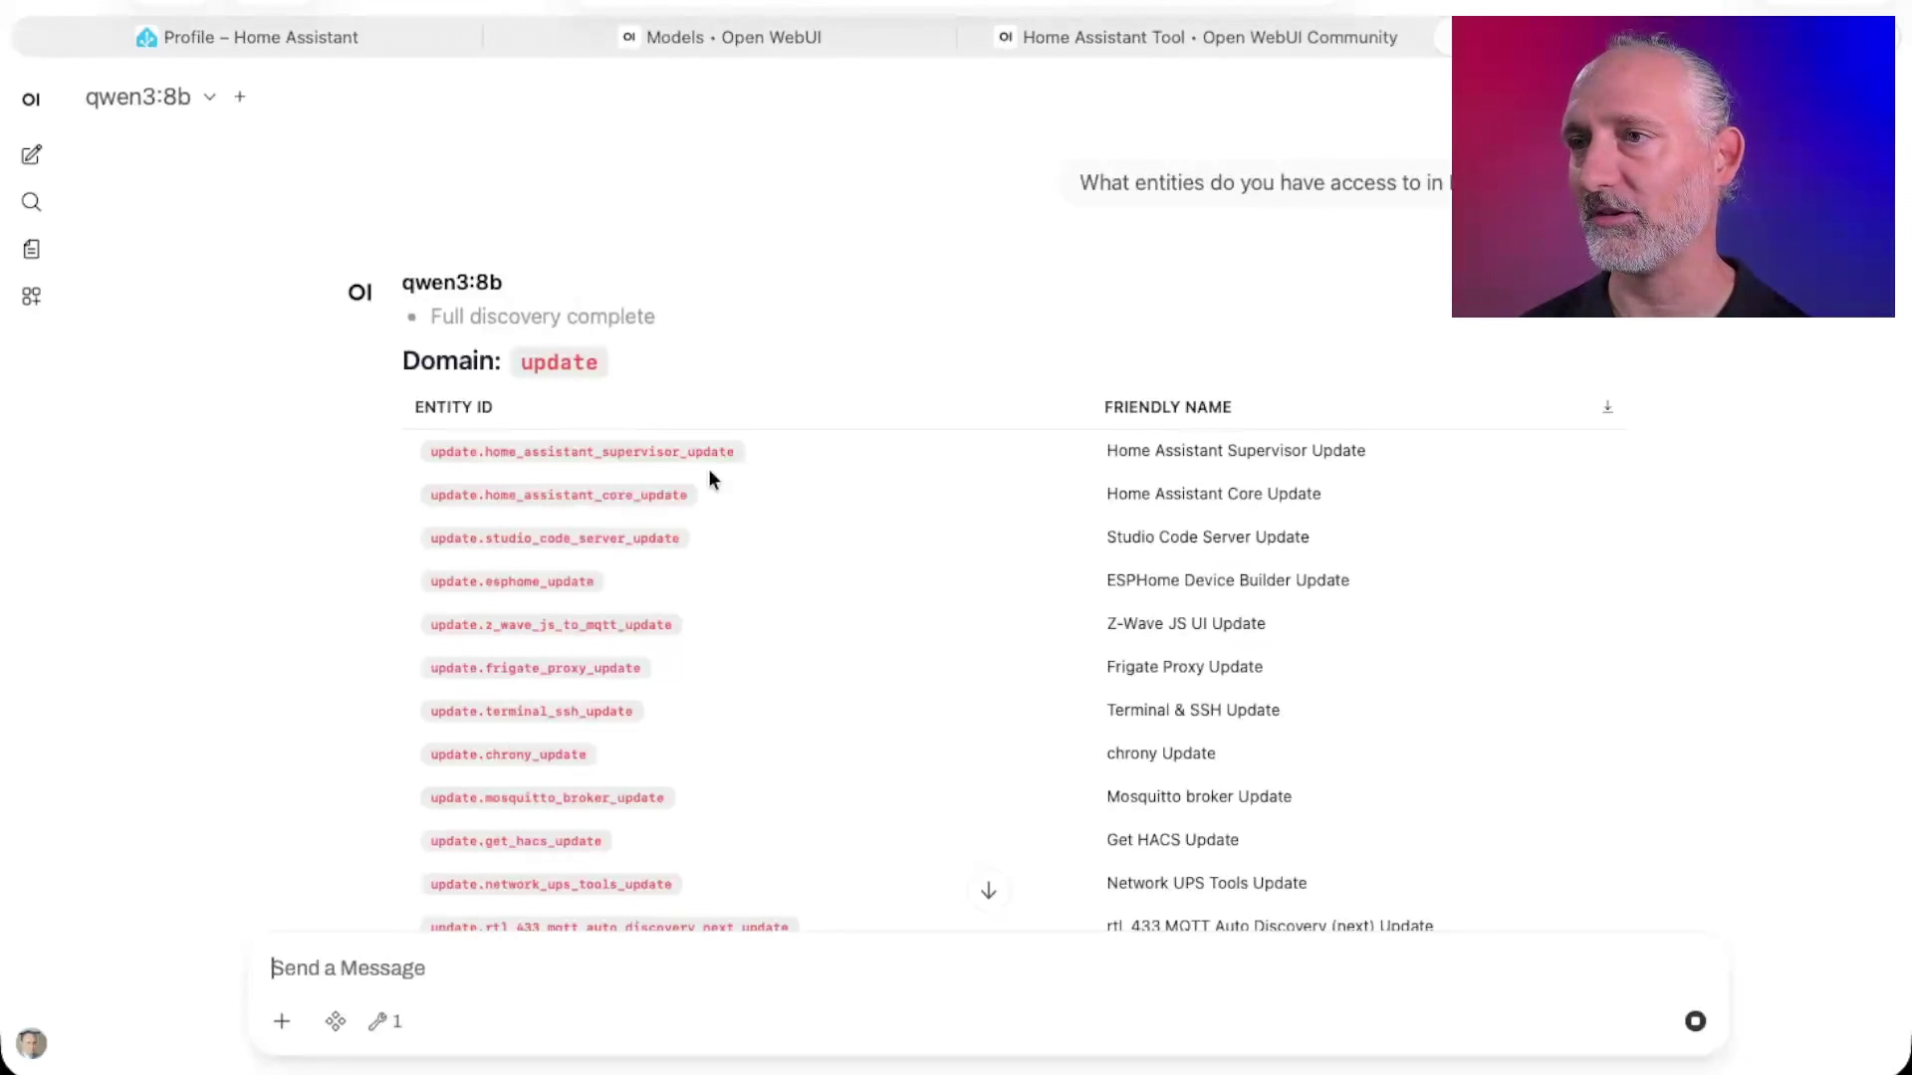
Scroll through the reply's entity table down to the sensor.scmplus rows.
scroll(710, 475, "down", 10)
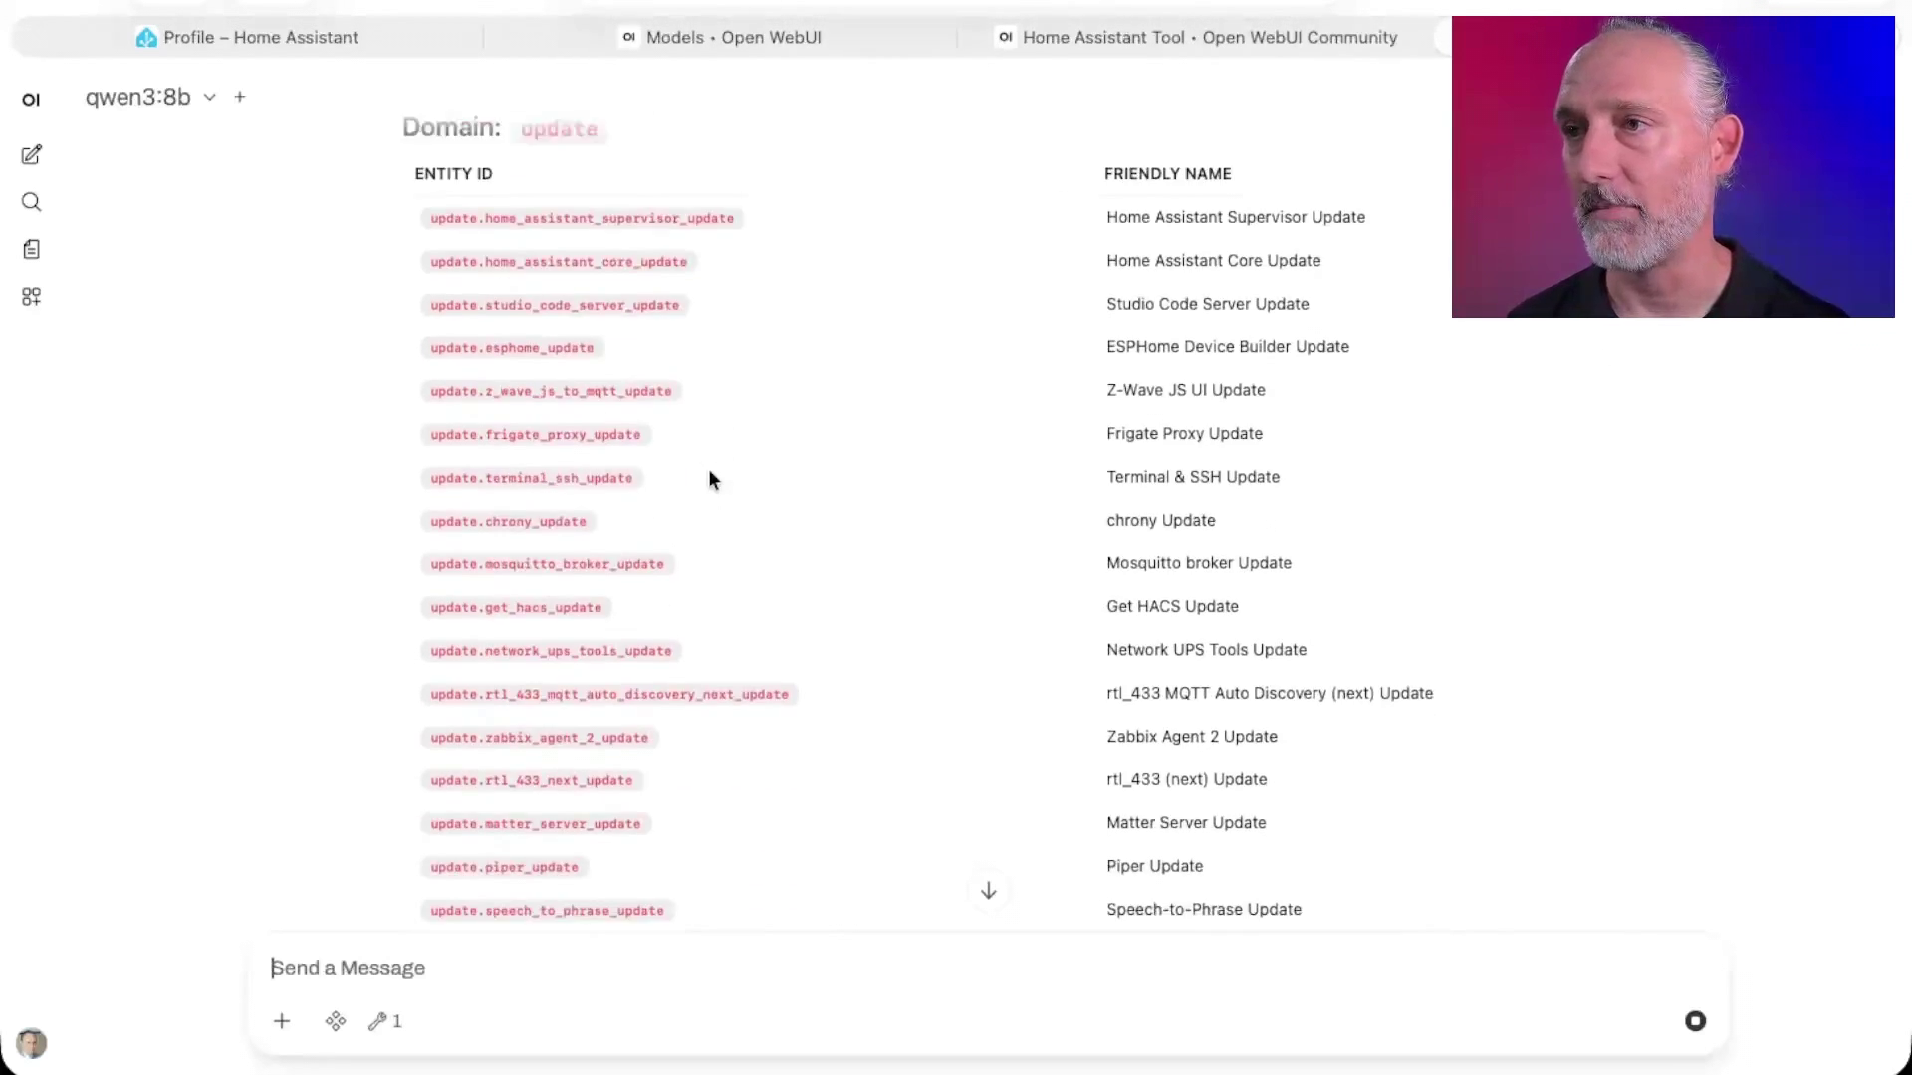
scroll(708, 468, "down", 6)
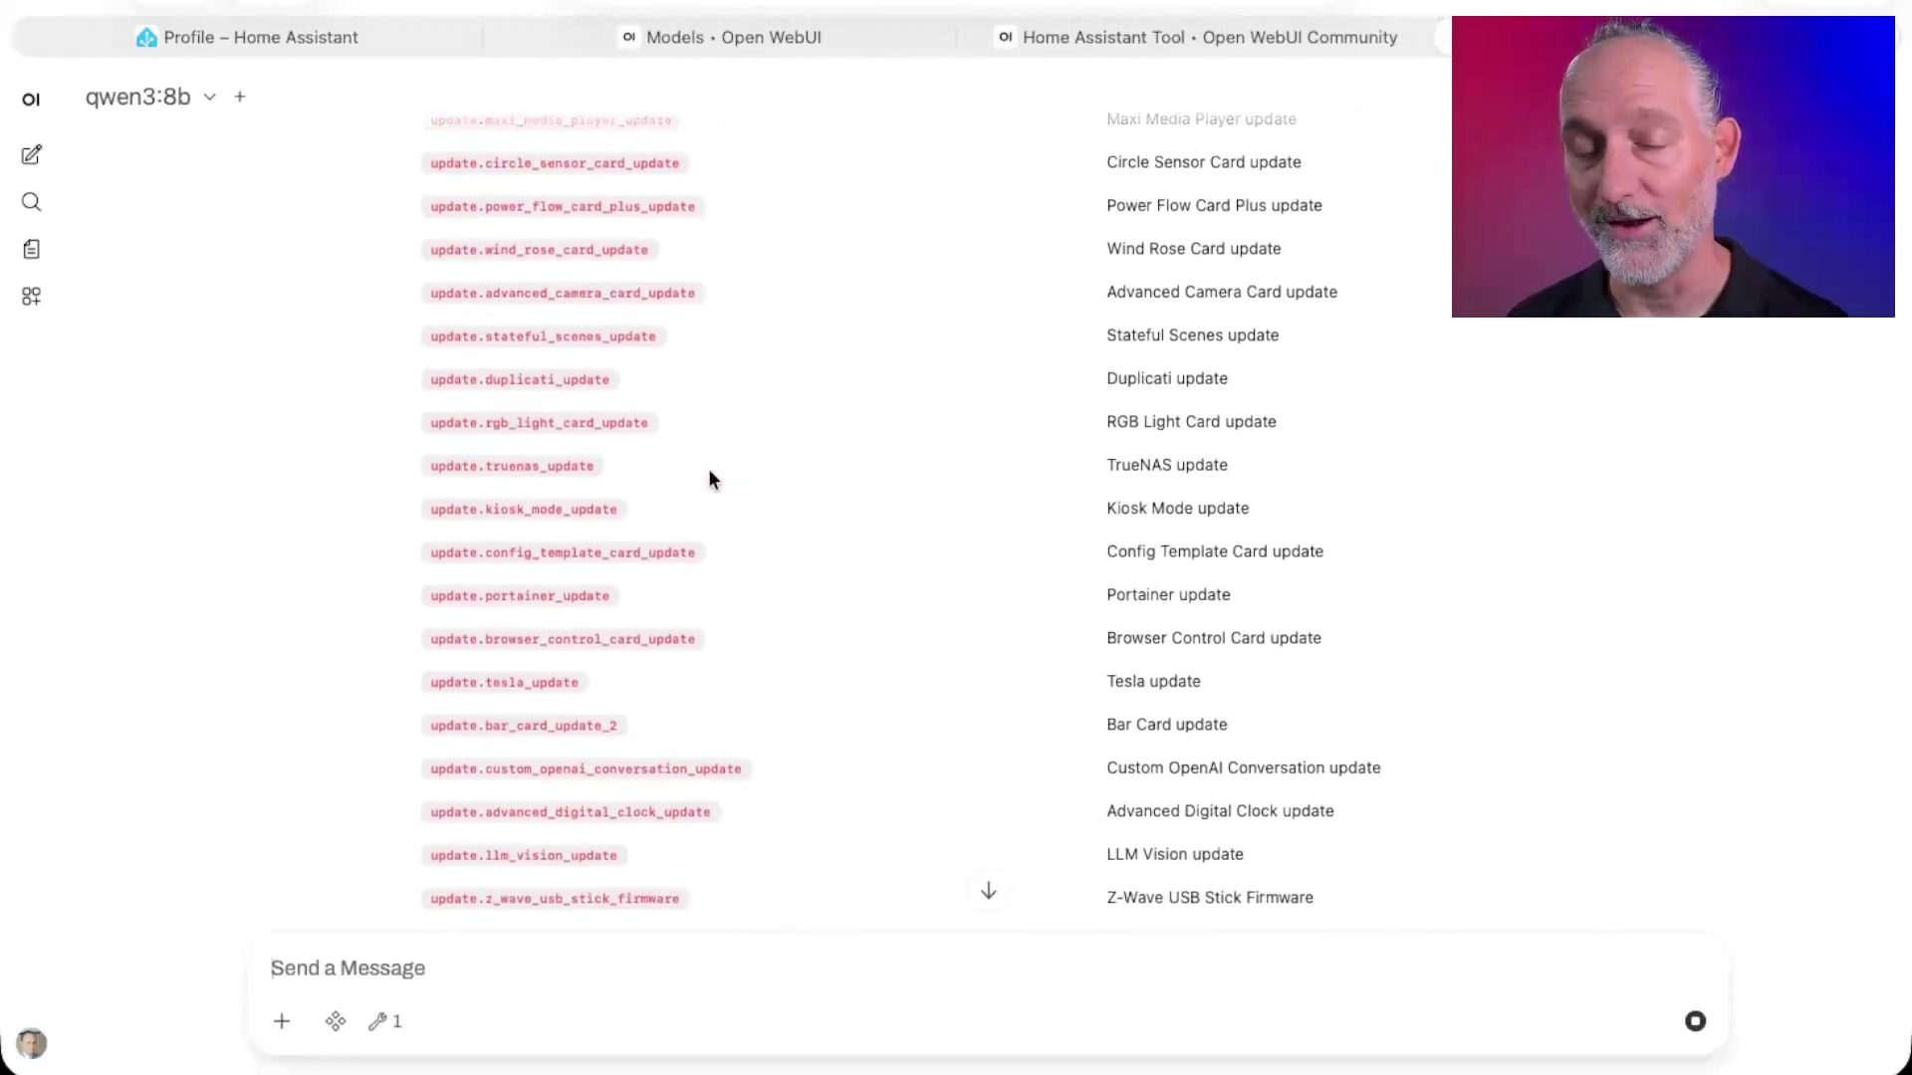
scroll(711, 479, "down", 12)
scroll(710, 478, "up", 6)
scroll(710, 479, "up", 8)
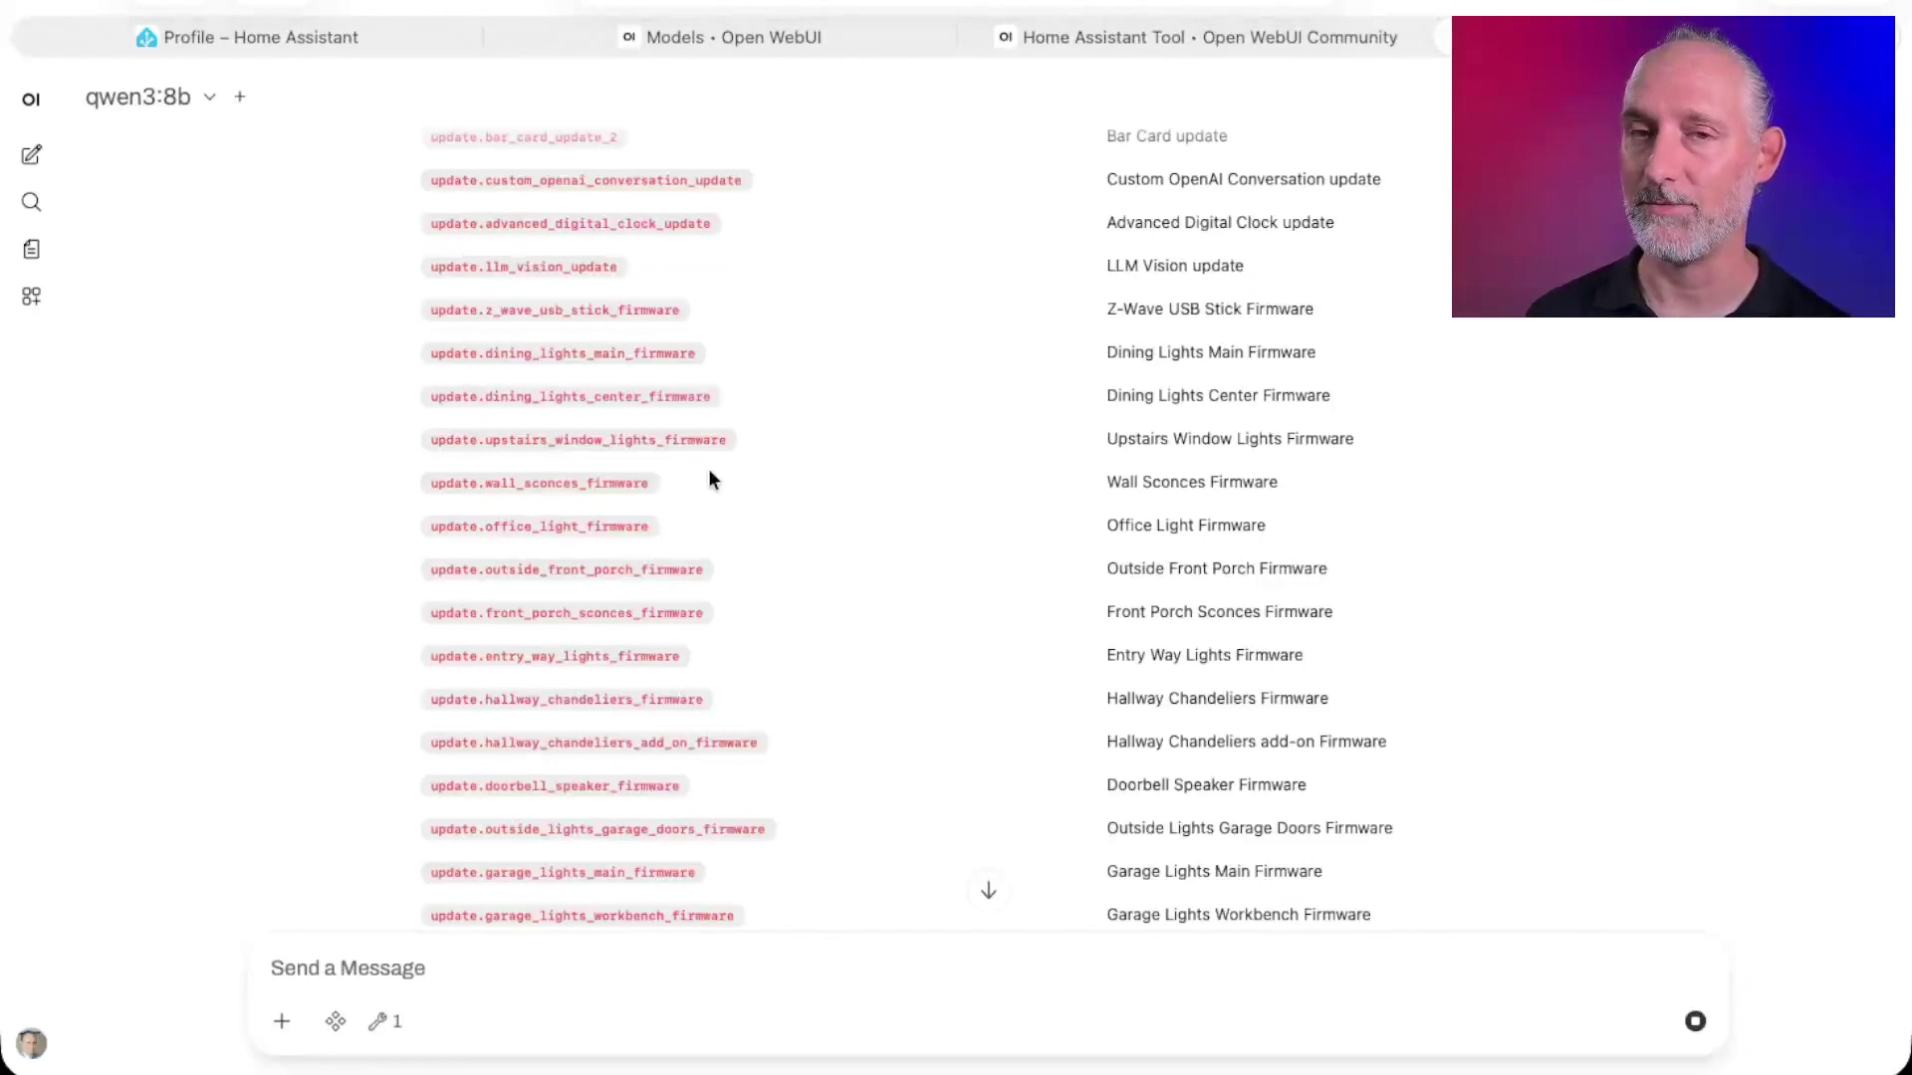
scroll(708, 468, "down", 10)
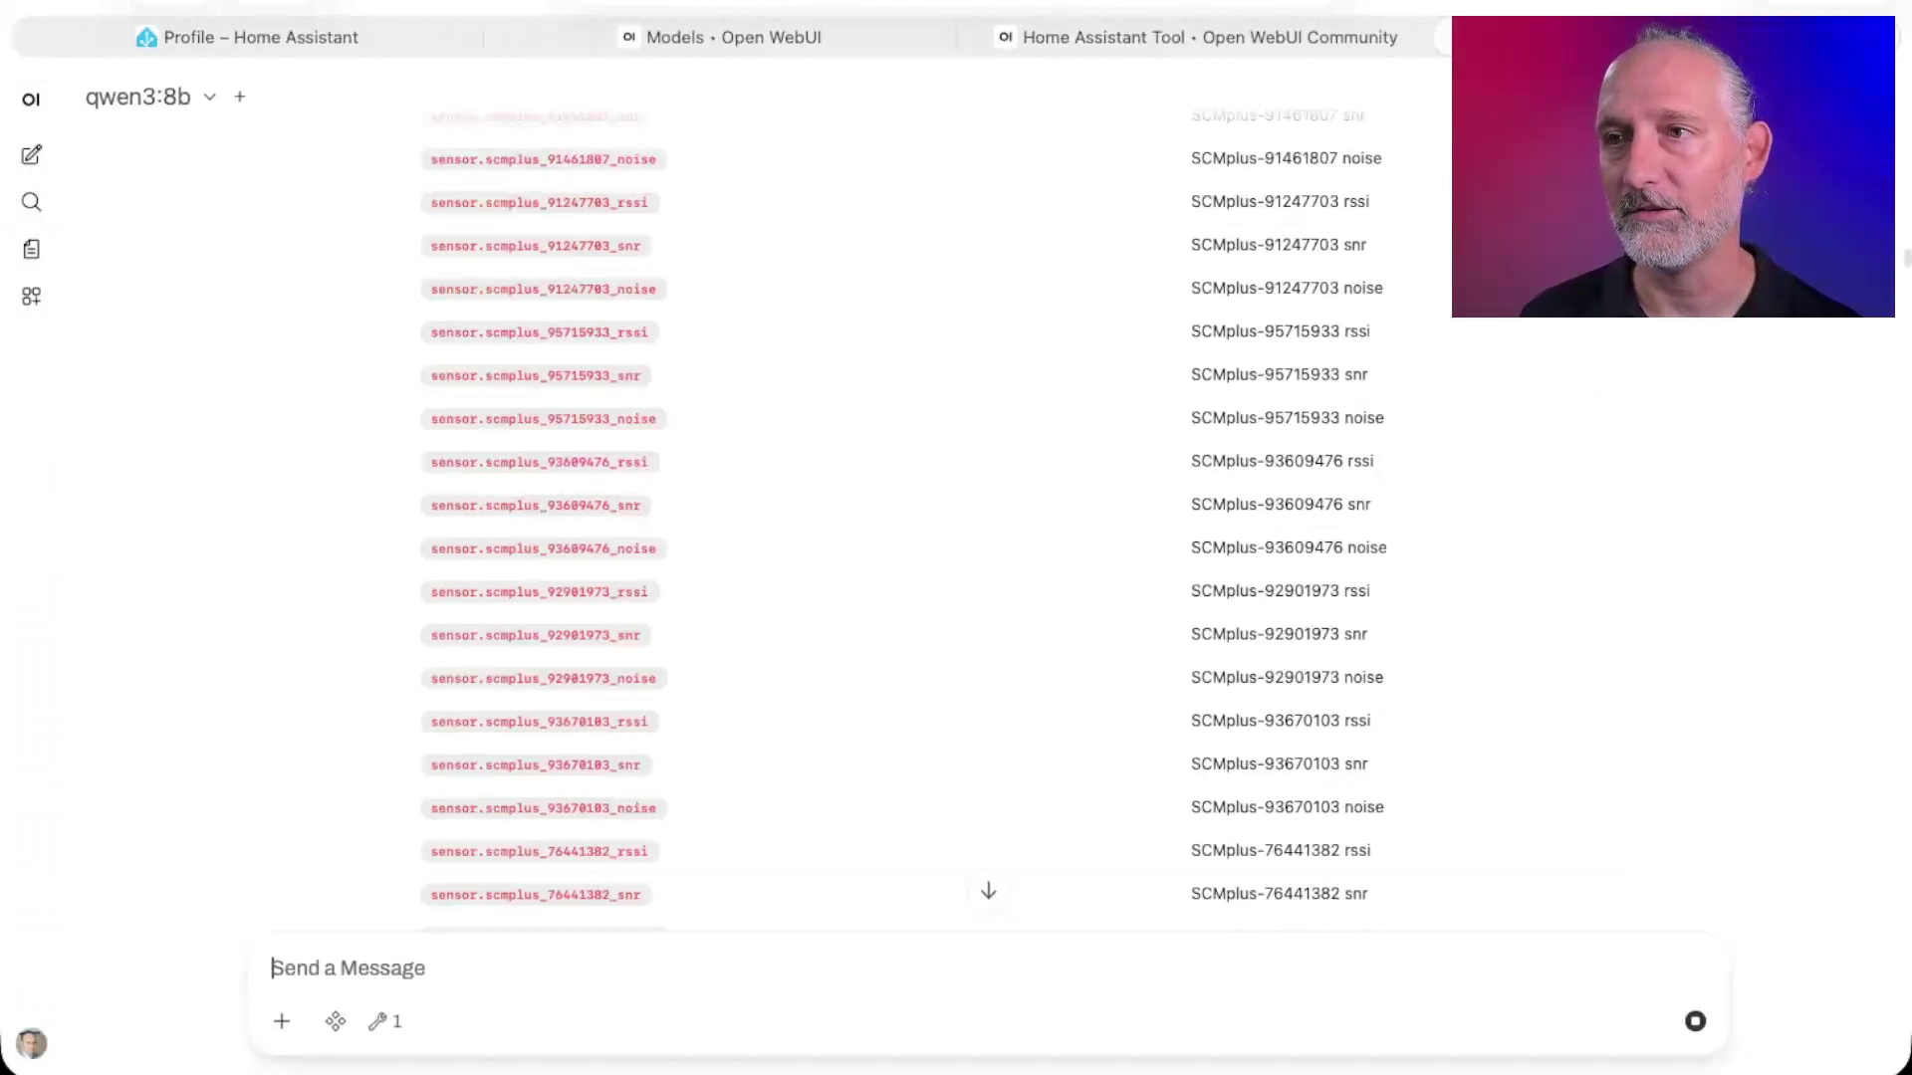
Start a fresh chat and check which tools it has available.
left_click(31, 155)
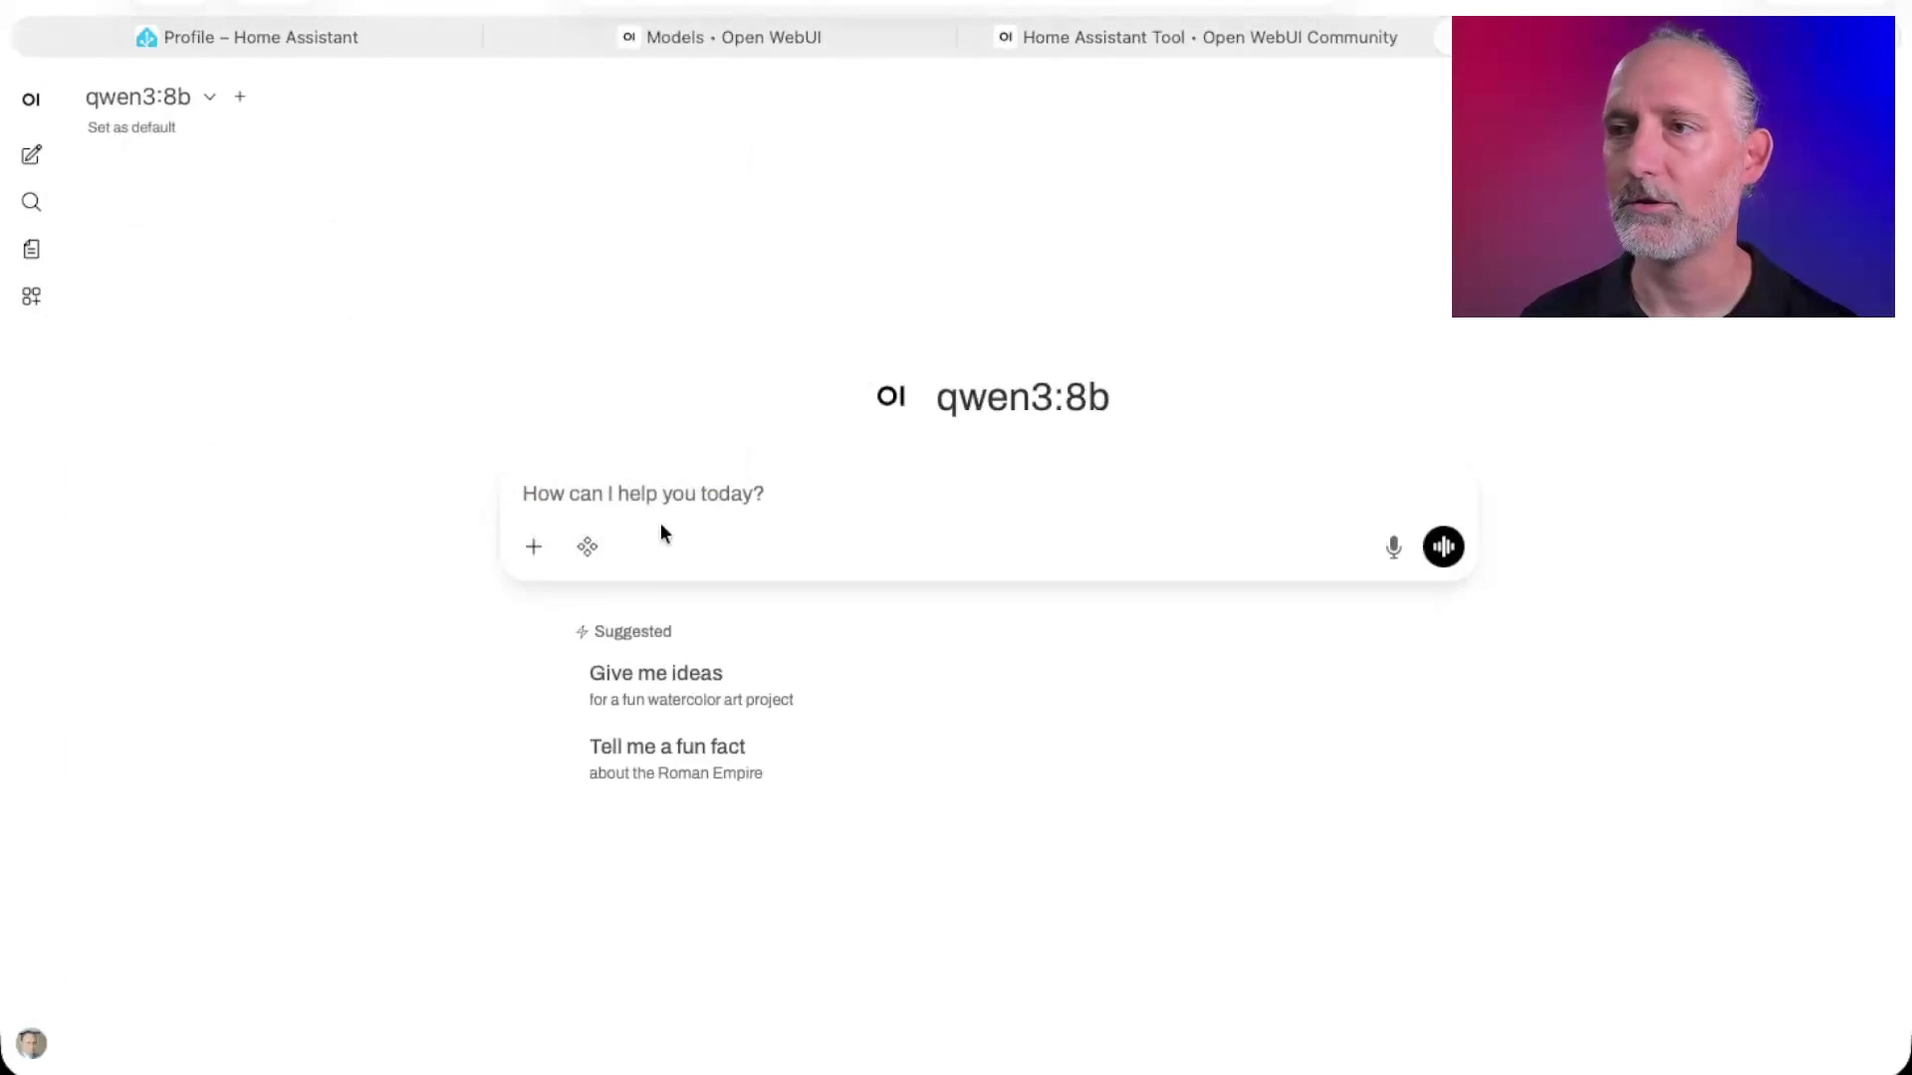
left_click(588, 546)
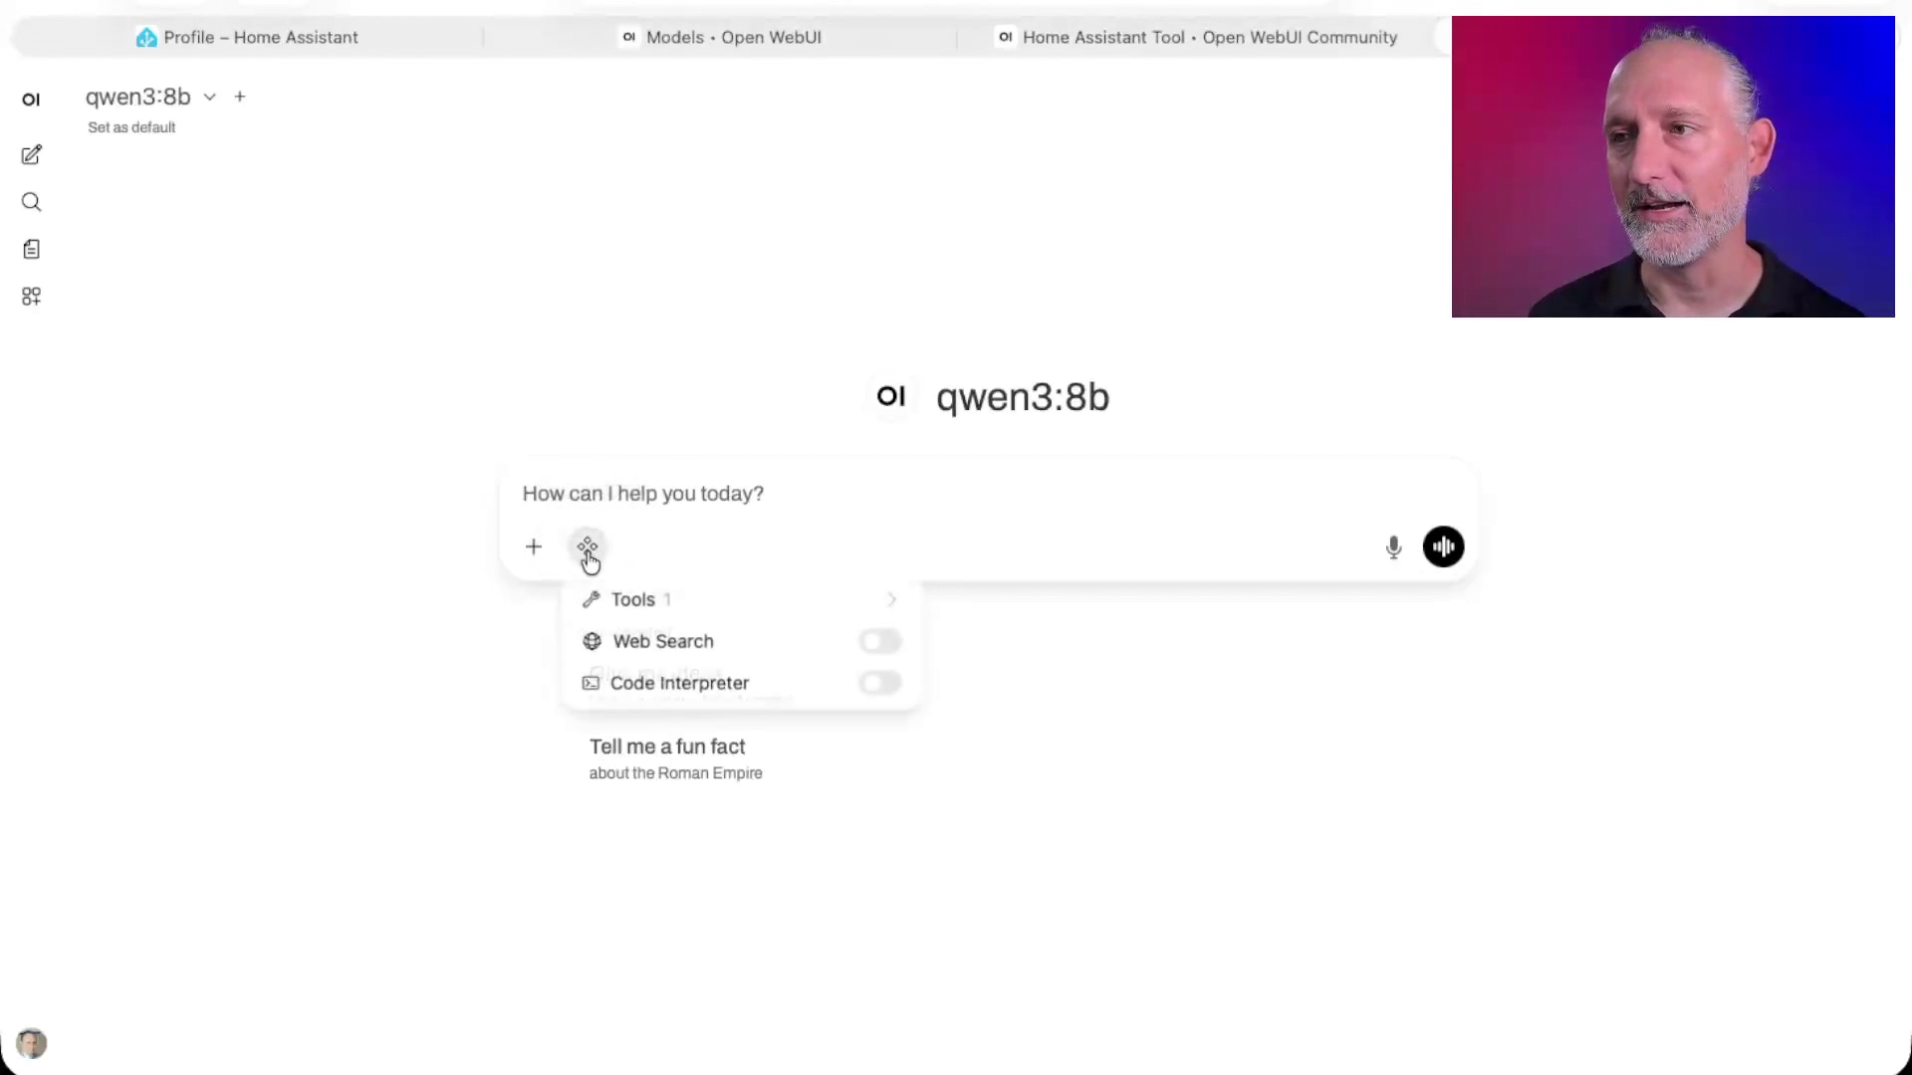
left_click(683, 599)
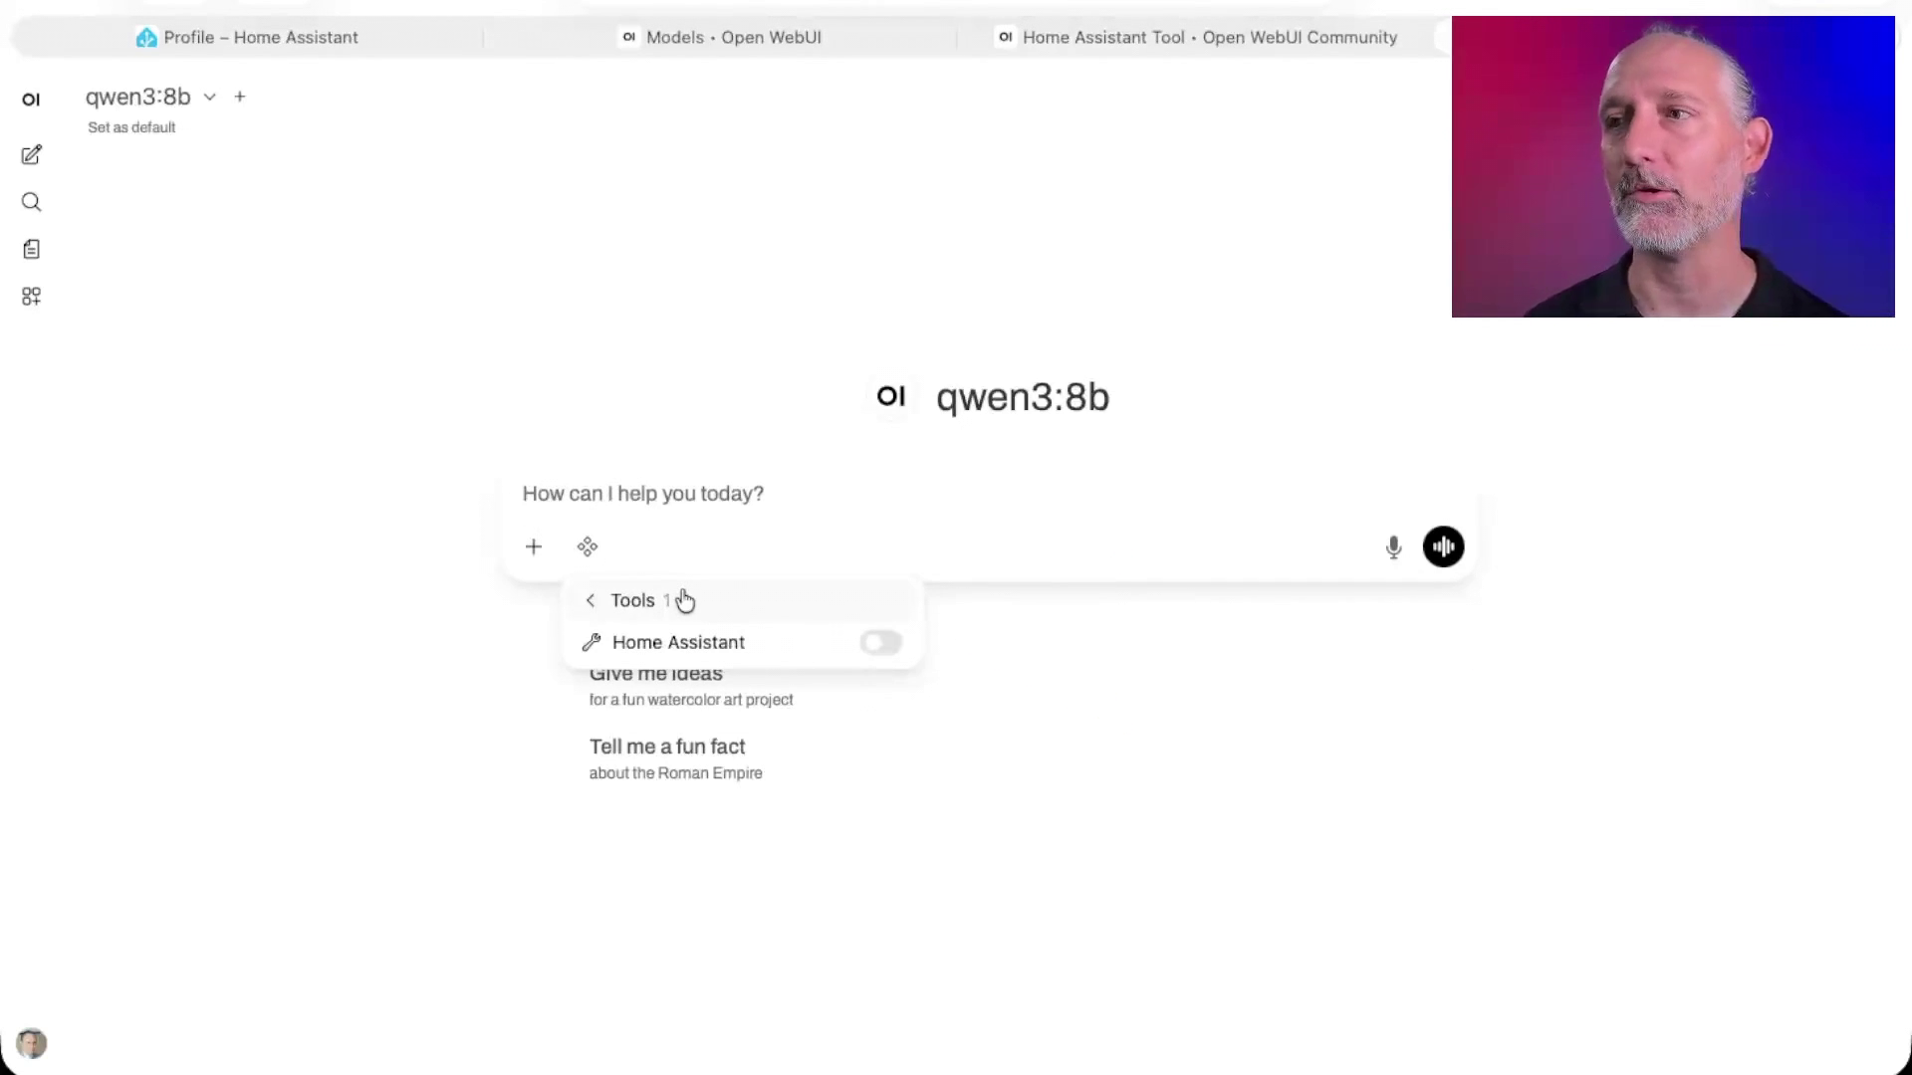
In Admin Settings > Models, tick Home Assistant as a qwen3:8b tool and save the model.
left_click(1877, 96)
left_click(1653, 284)
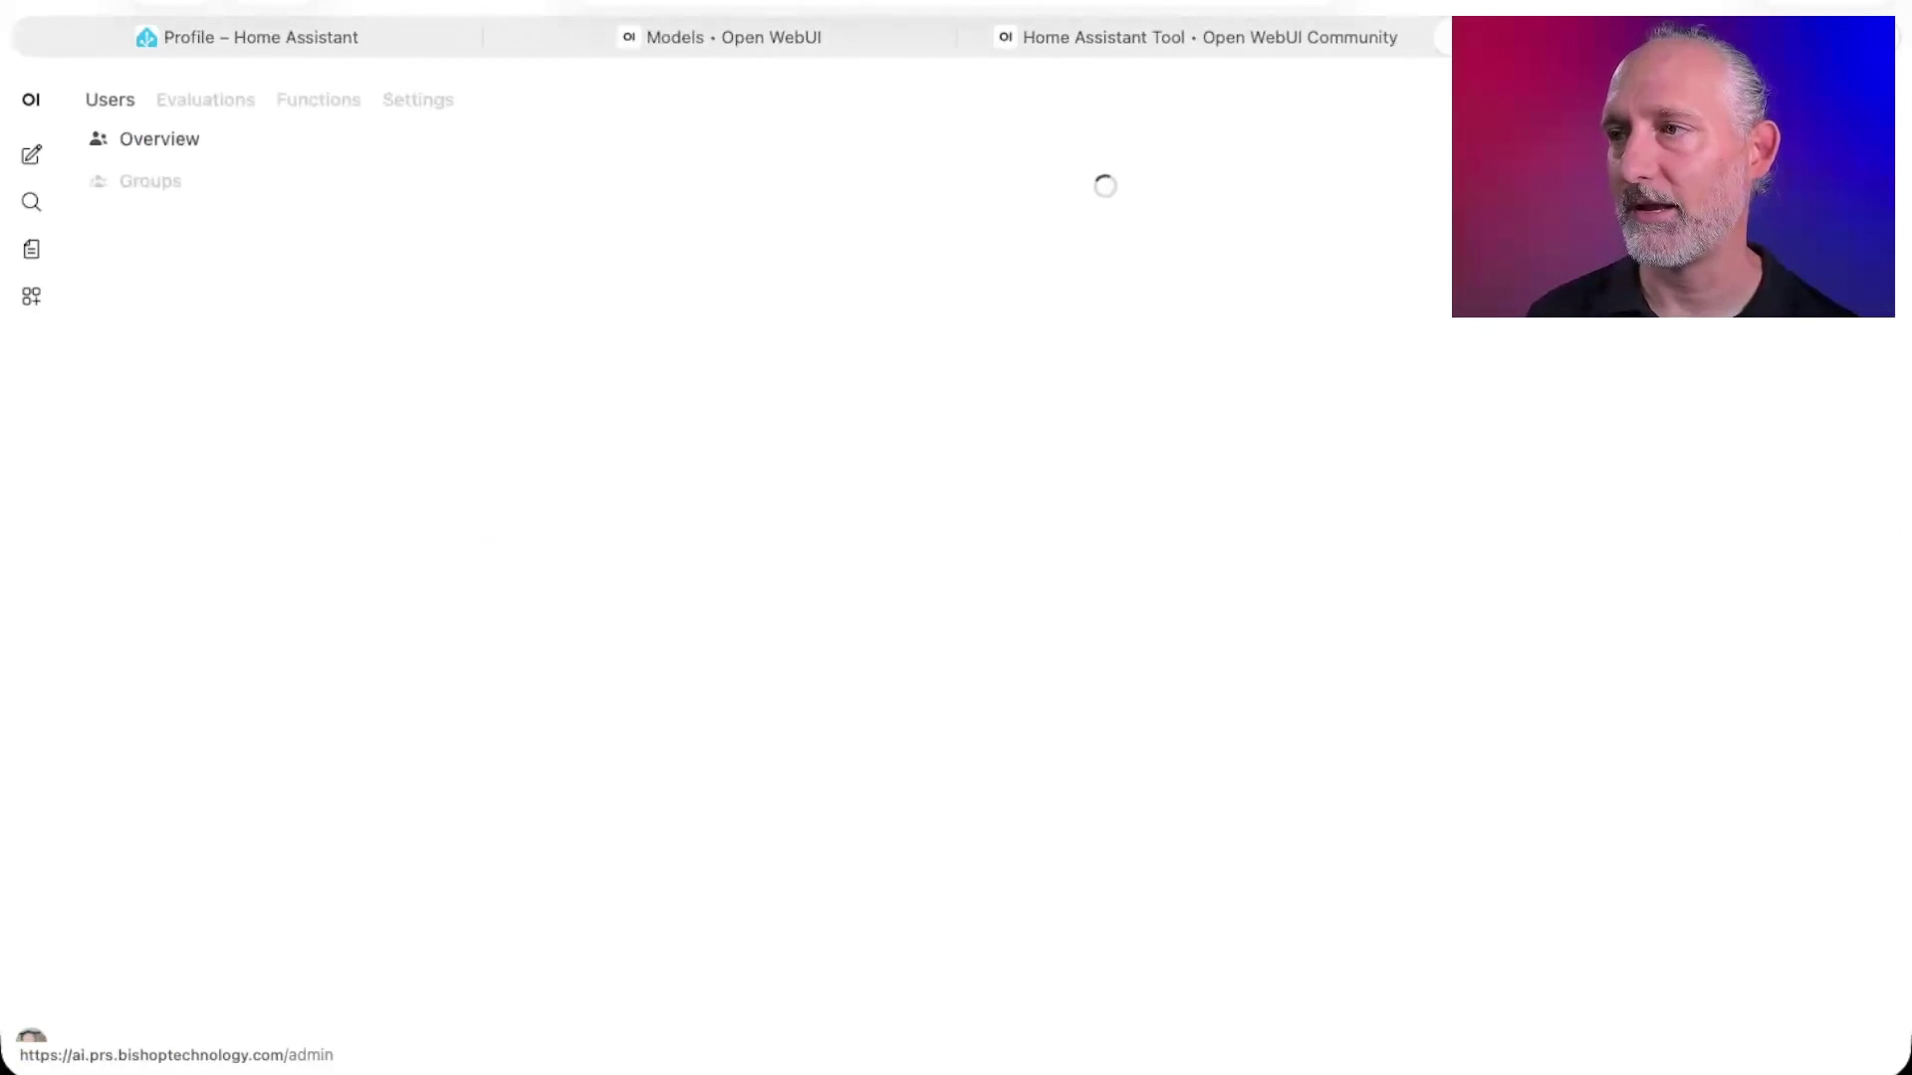
left_click(436, 103)
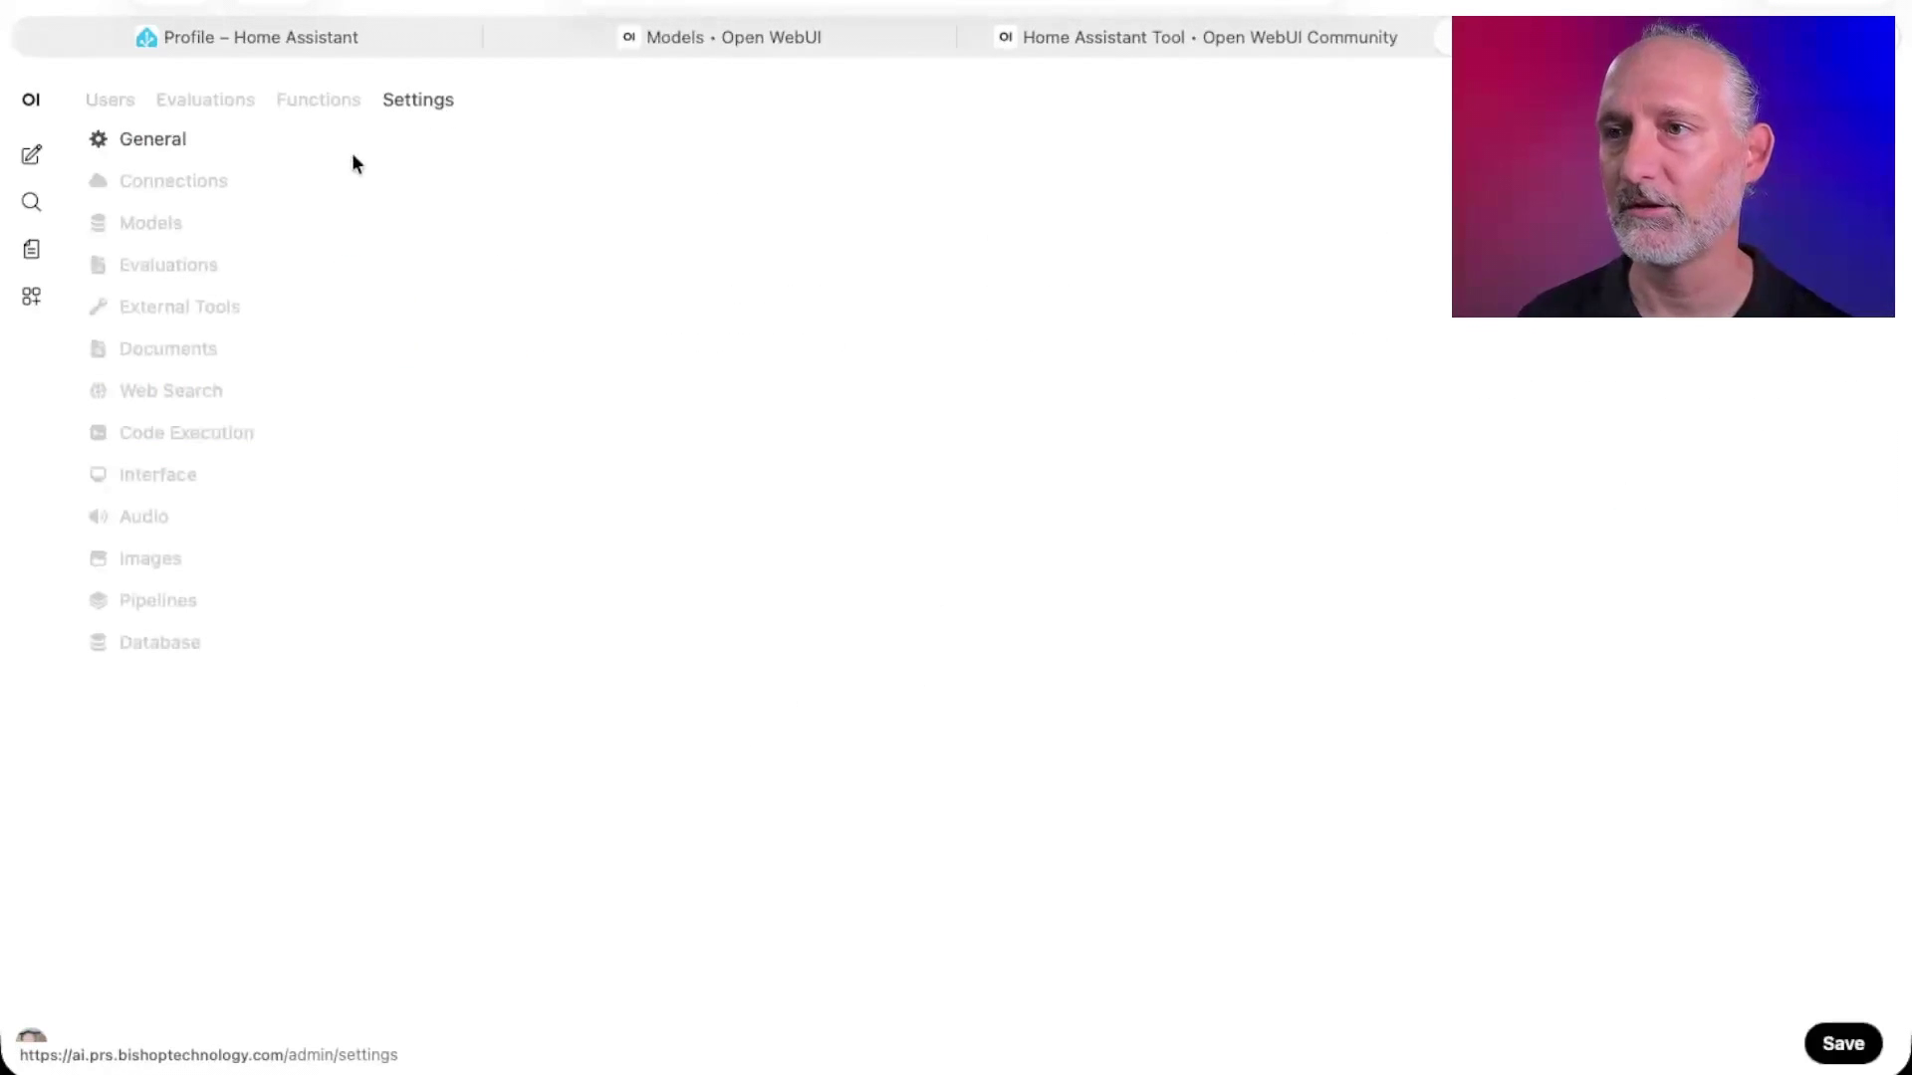
left_click(166, 224)
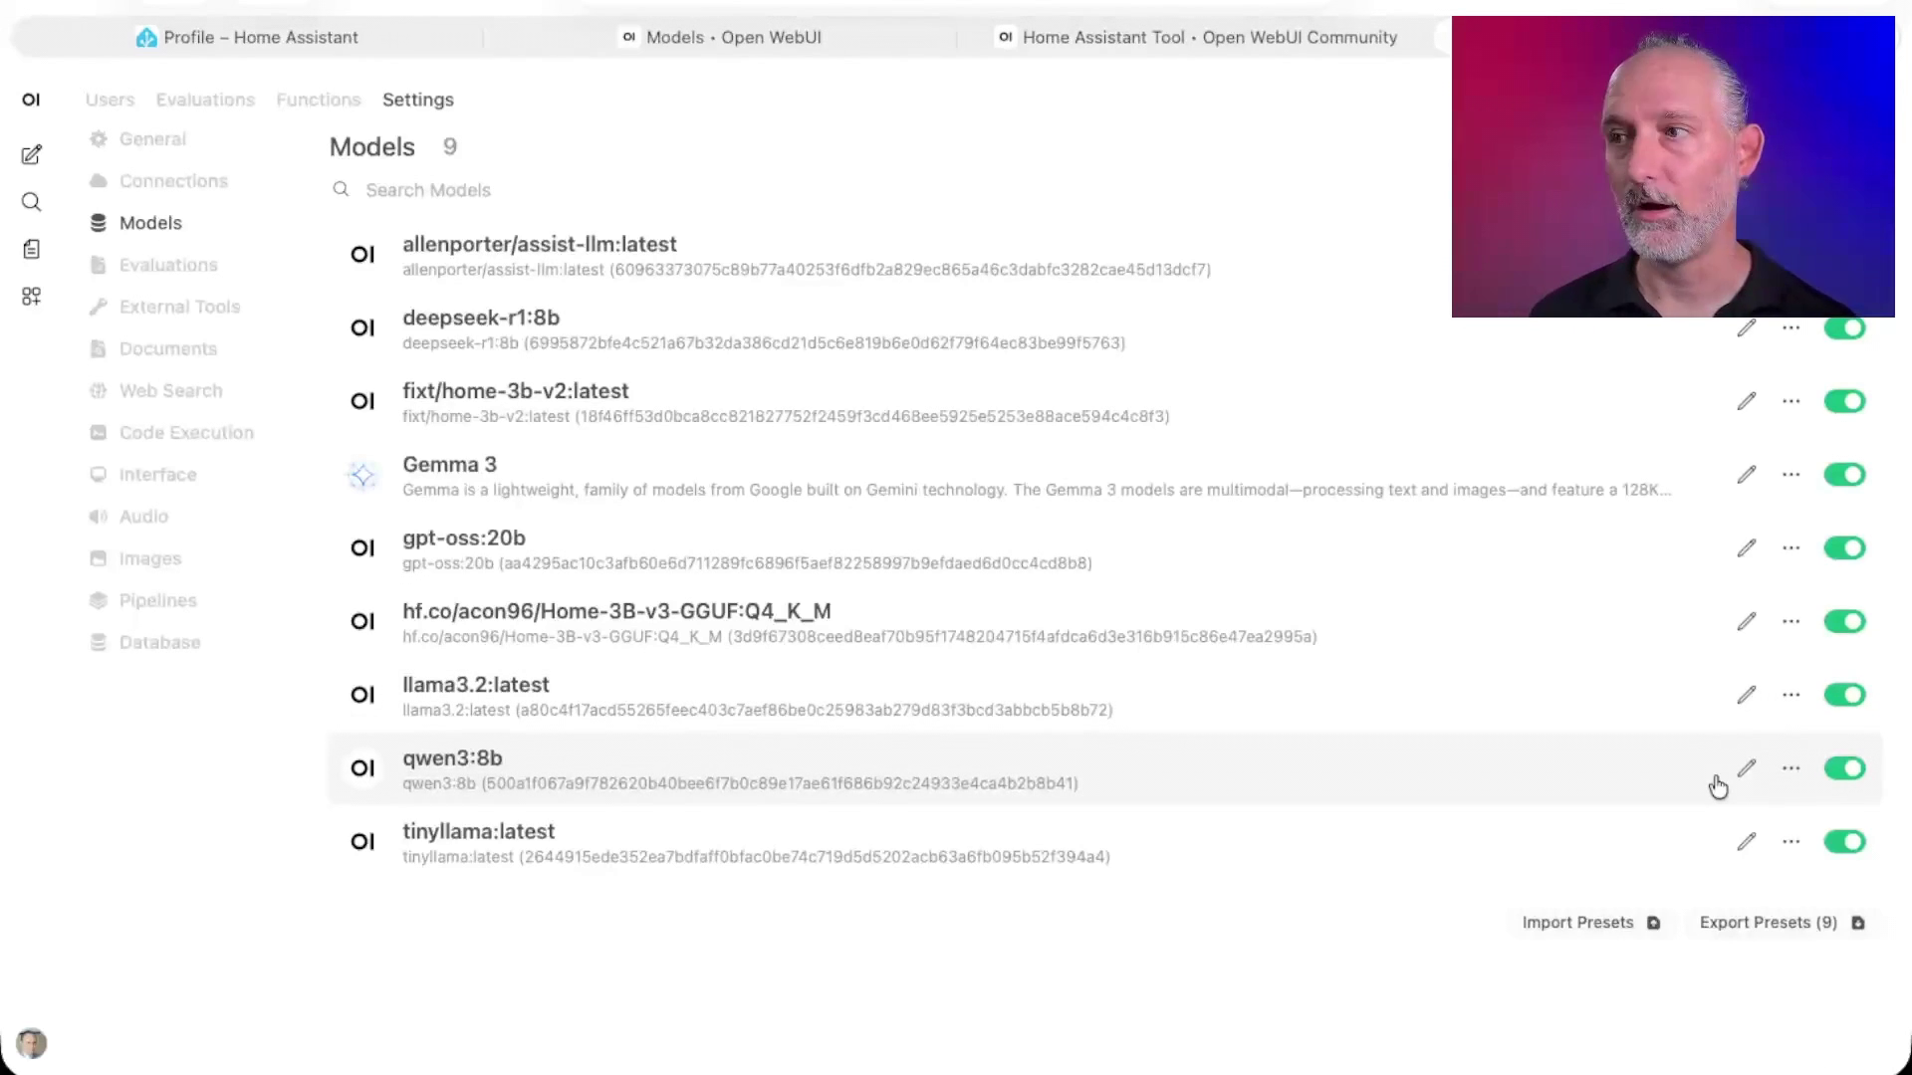
left_click(1747, 770)
scroll(835, 457, "down", 5)
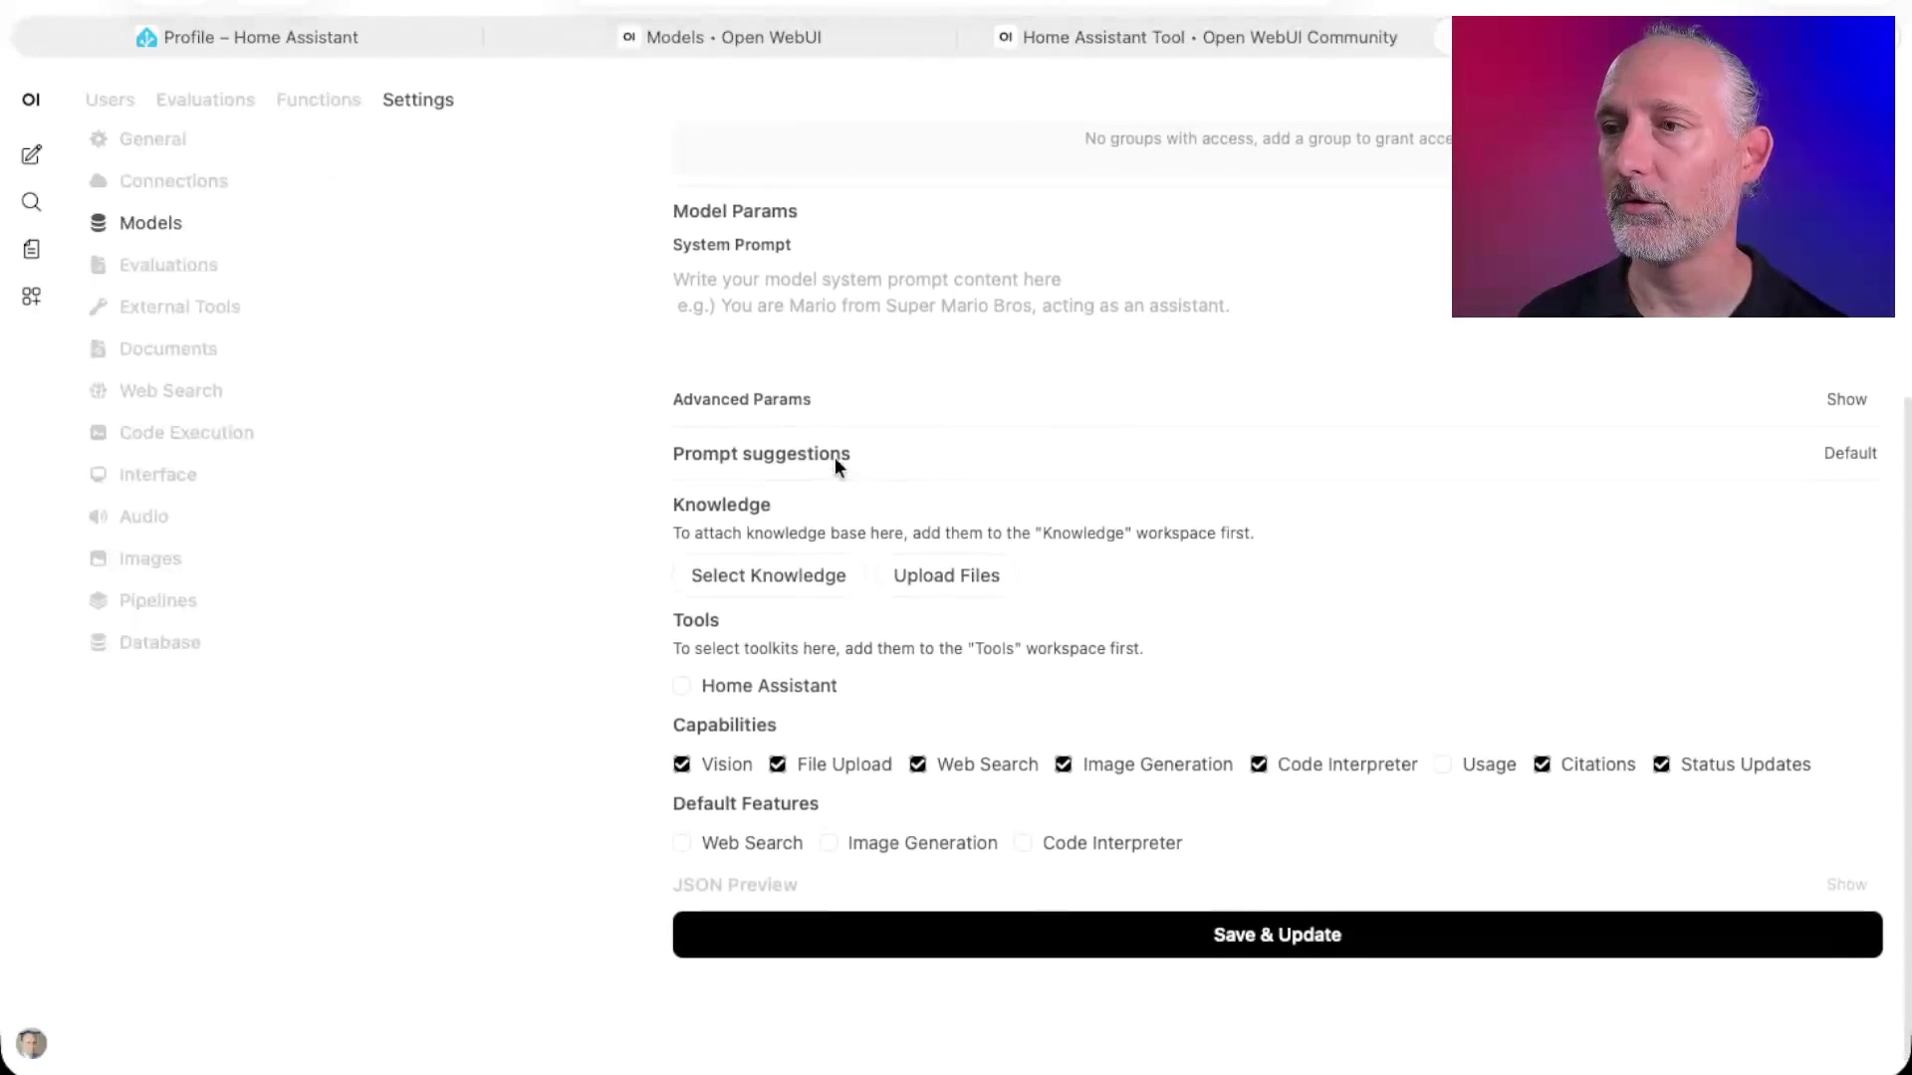
left_click(683, 687)
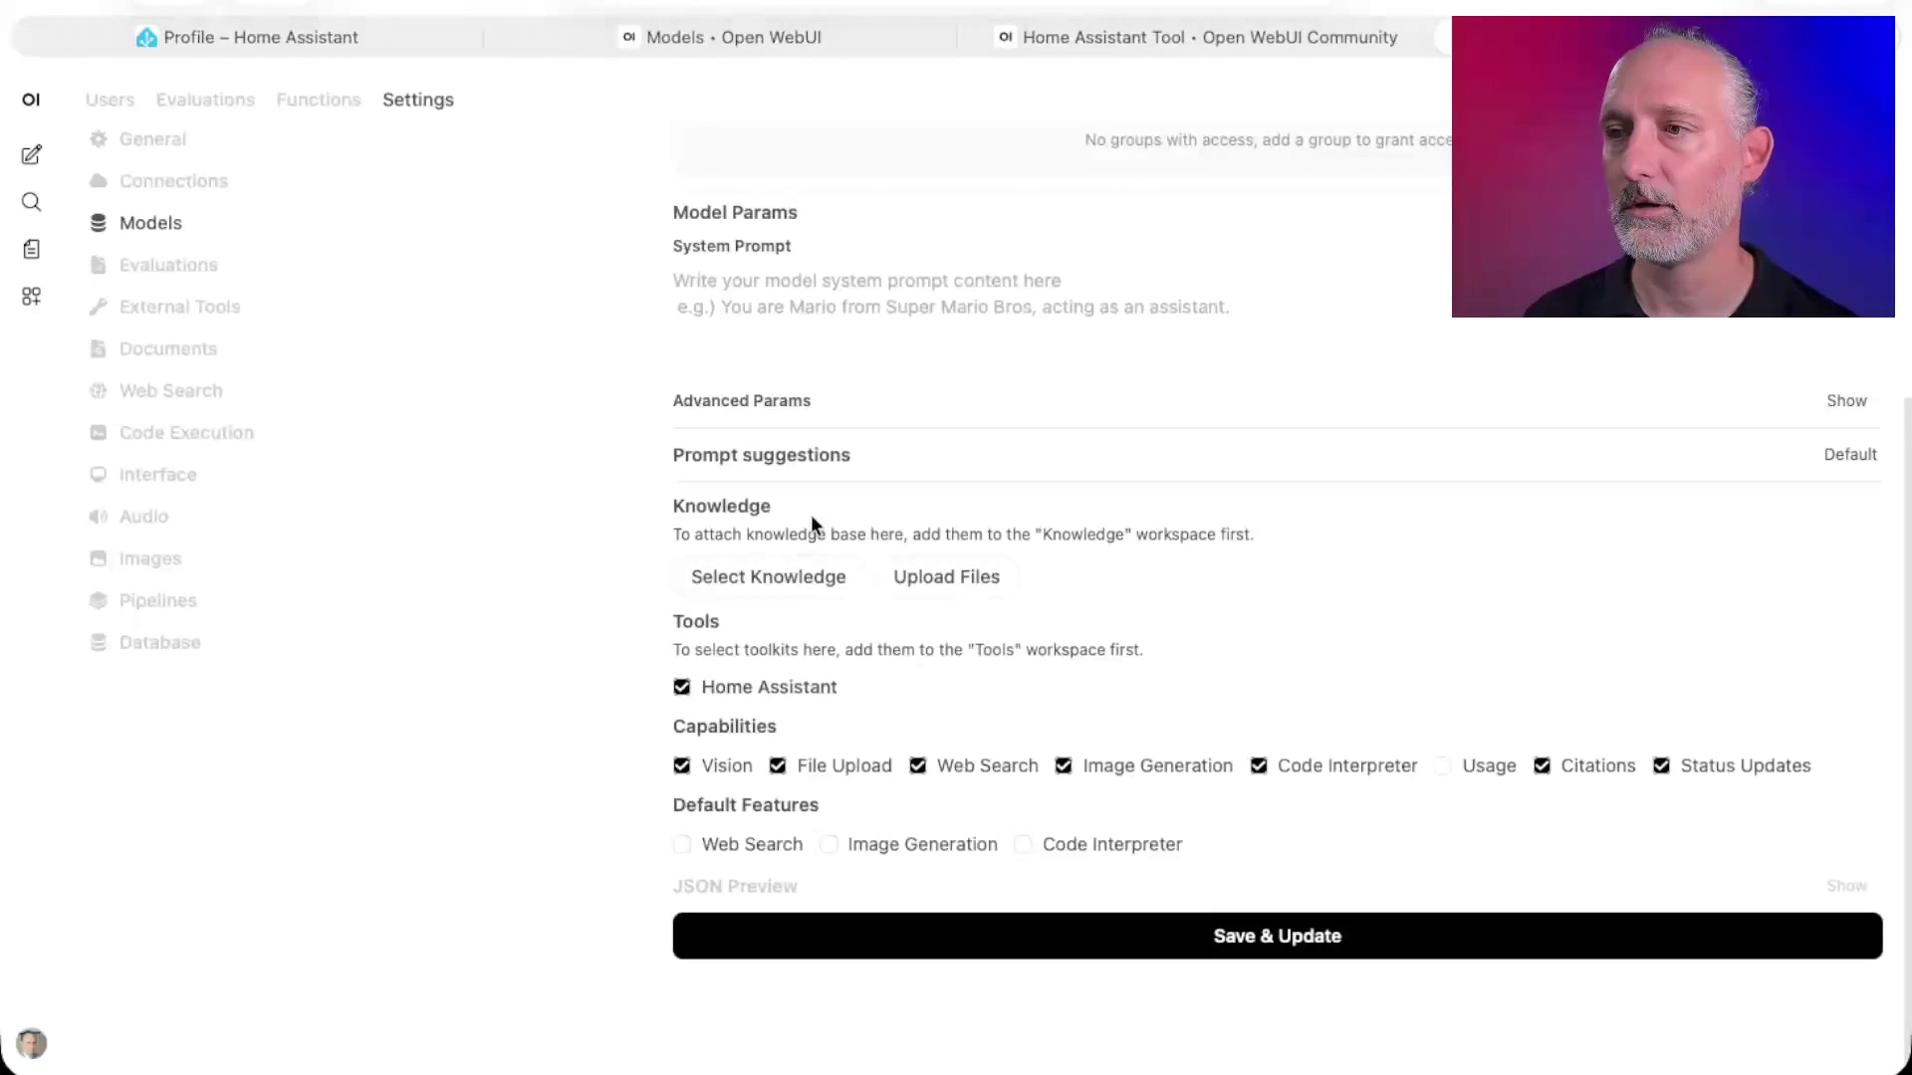
left_click(1274, 951)
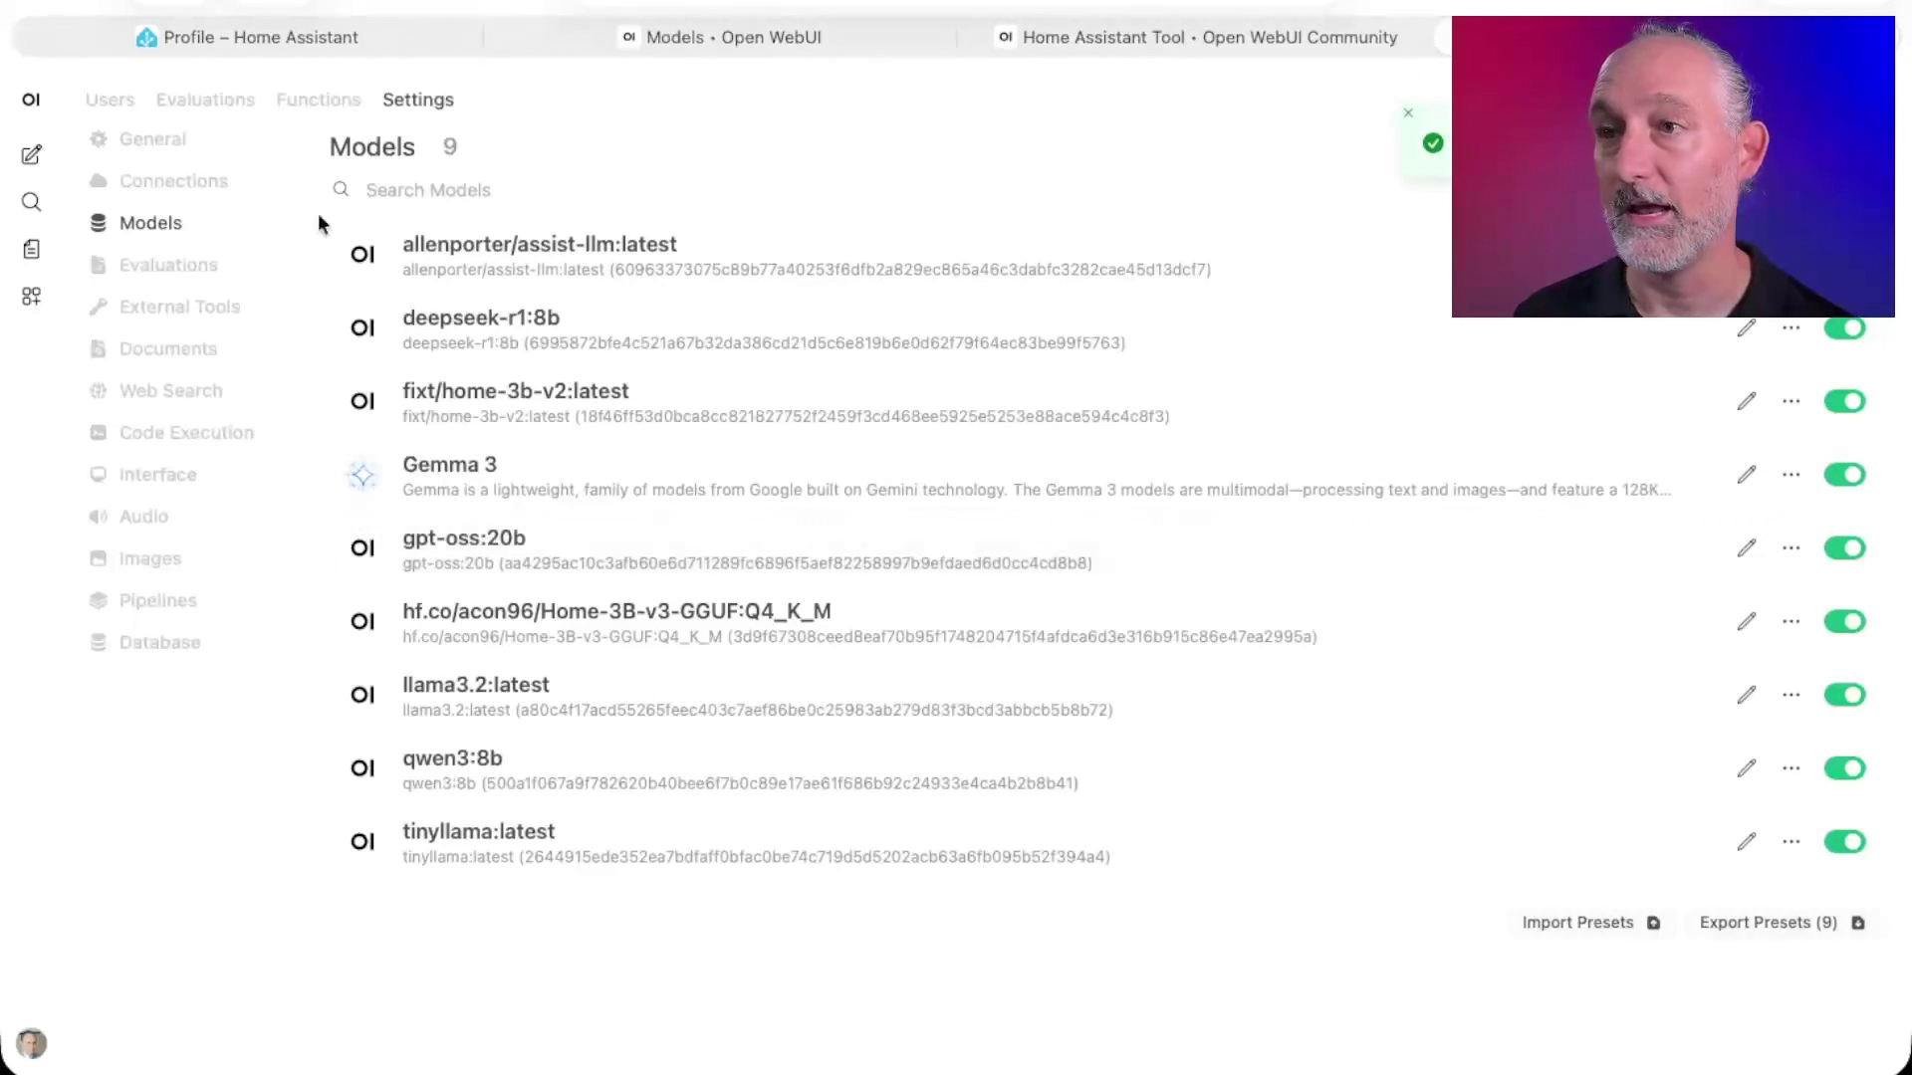
left_click(31, 154)
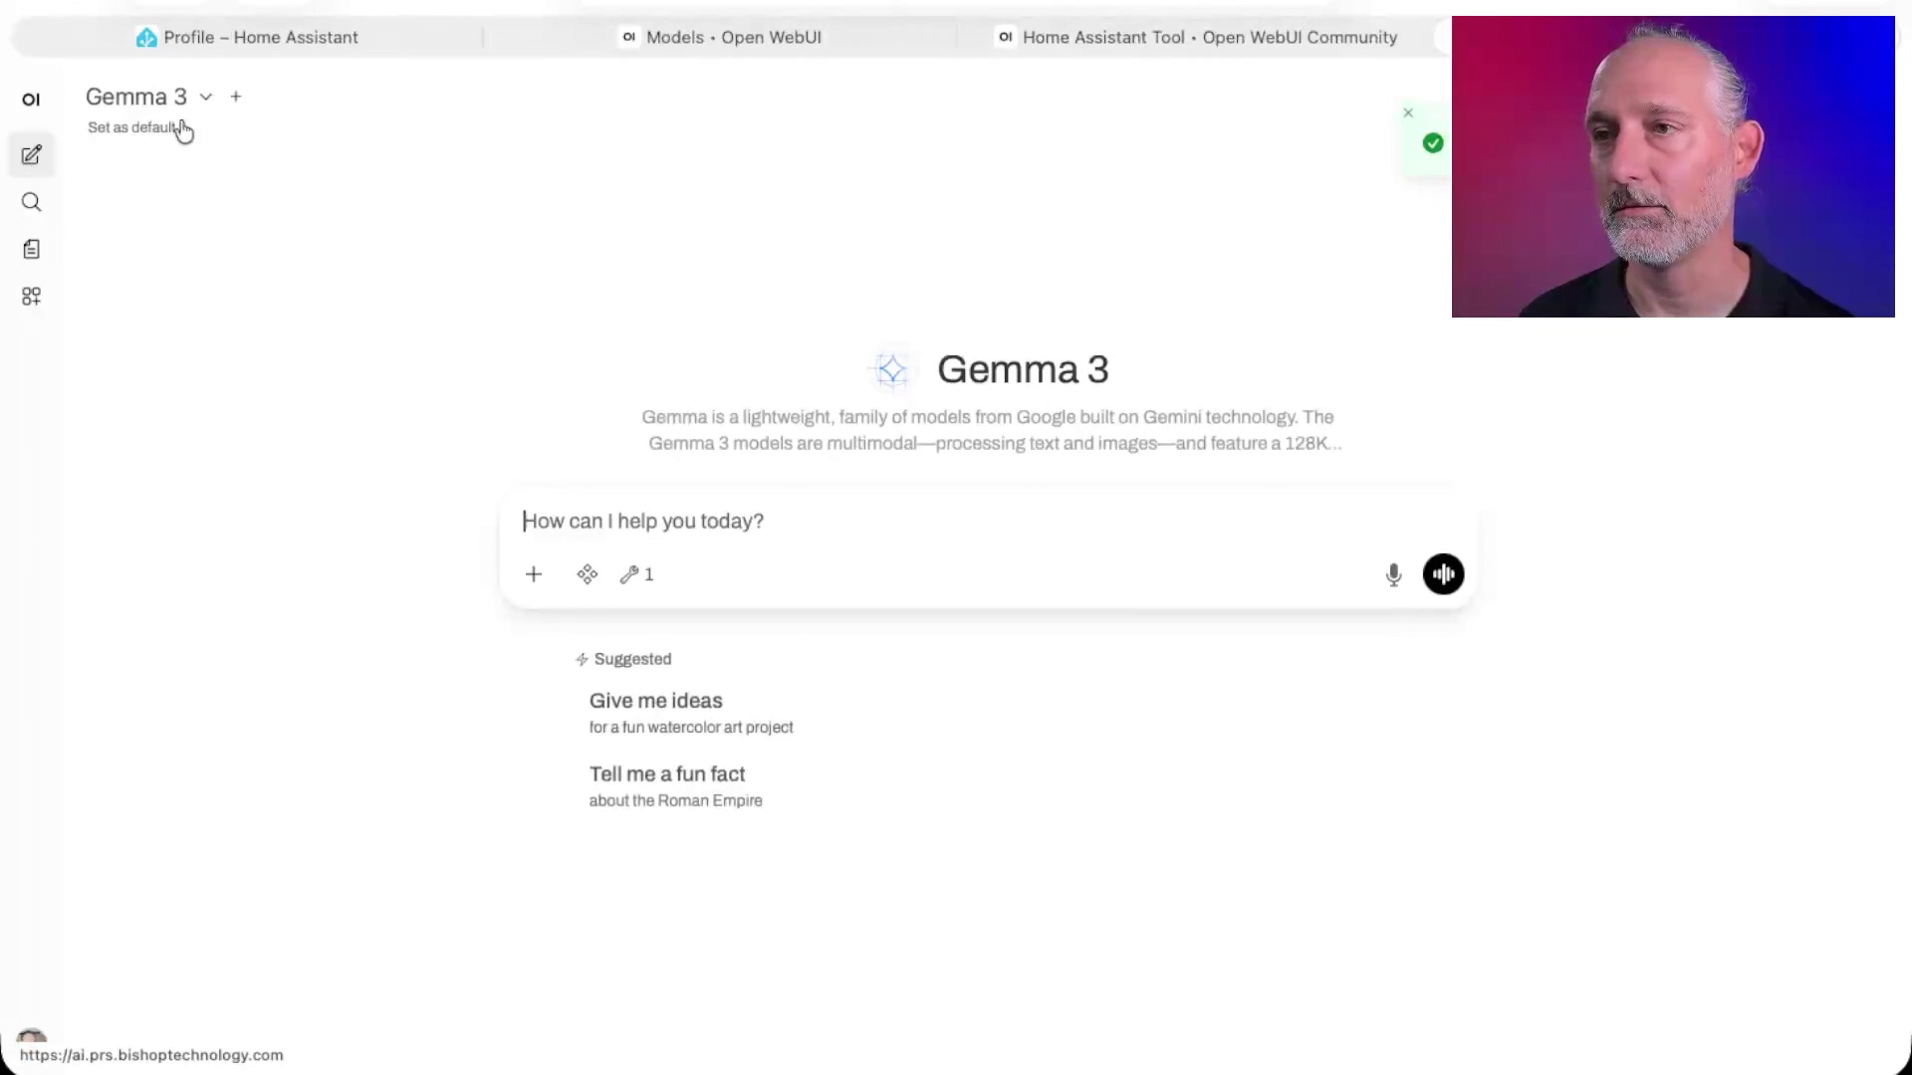
Switch a new chat to qwen3:8b, confirm Home Assistant is on, then show the workspace Tools list.
left_click(205, 99)
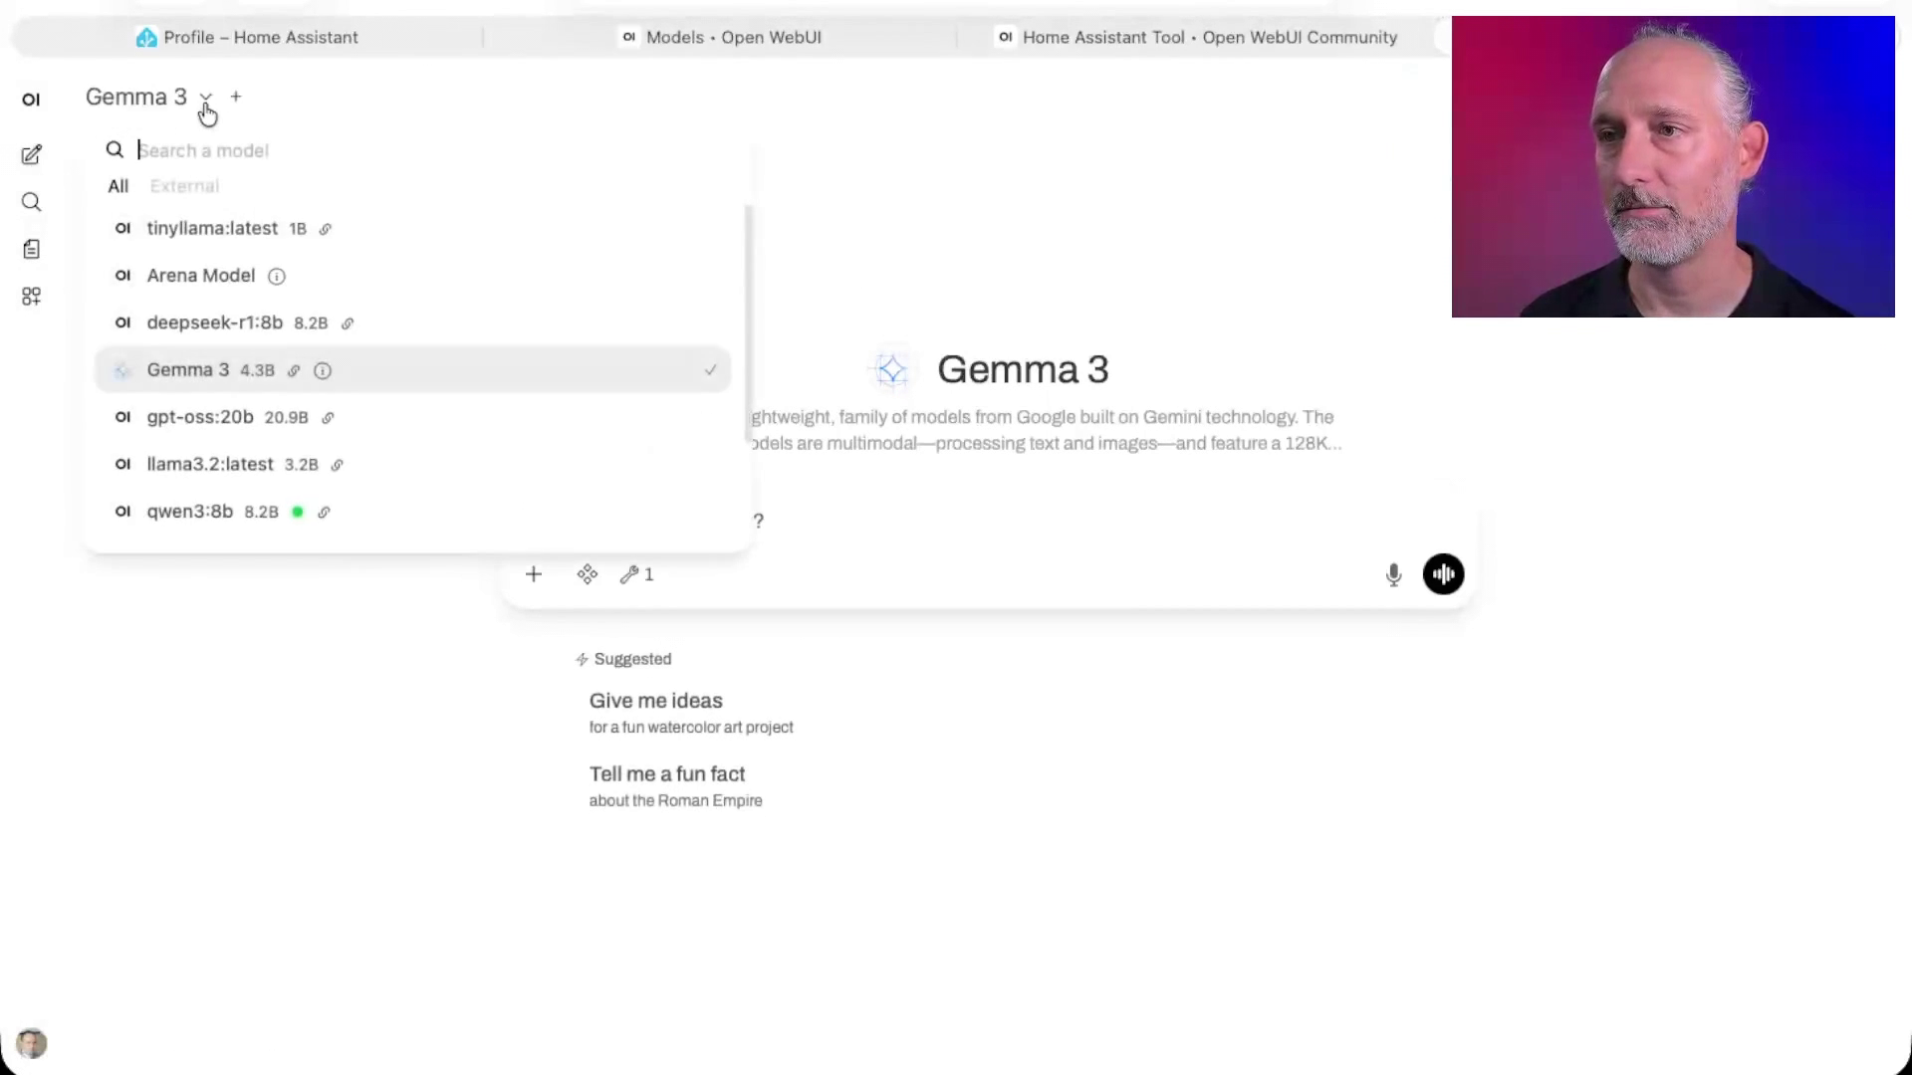
left_click(205, 518)
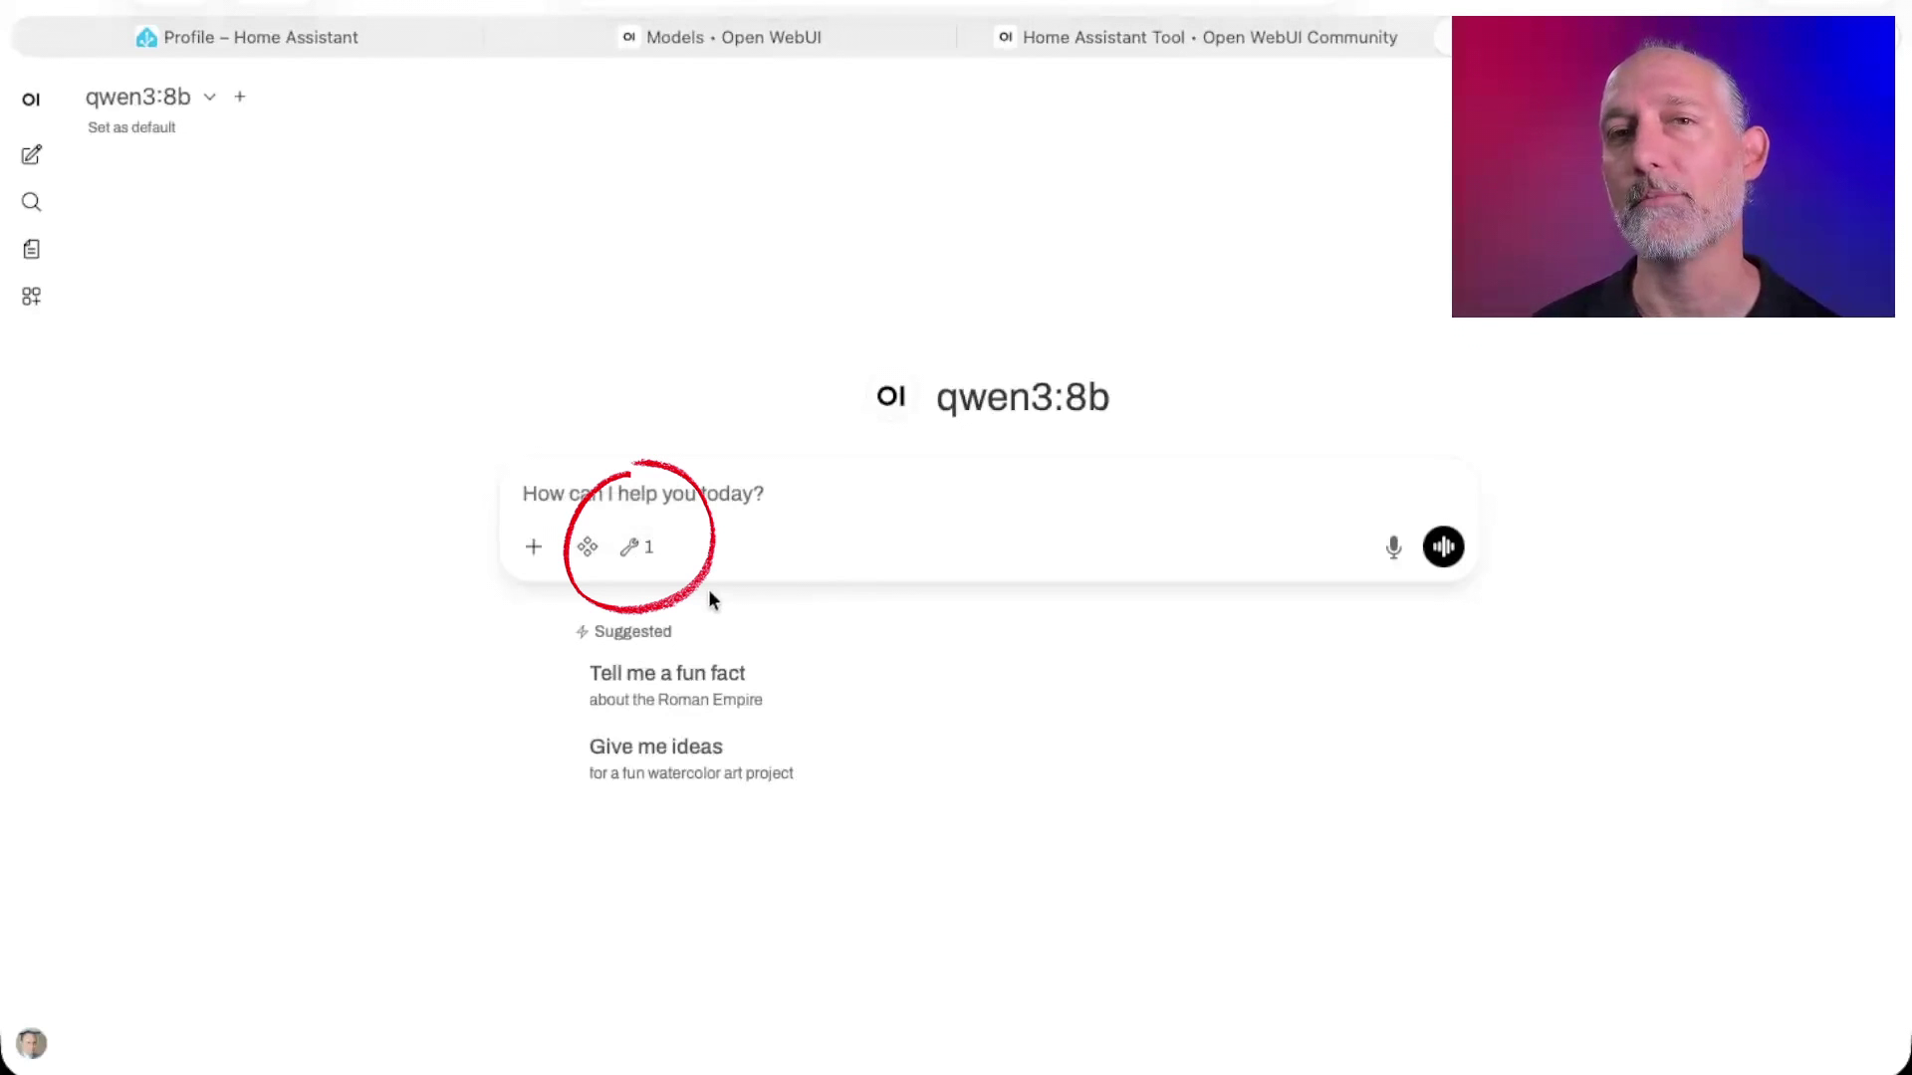
left_click(594, 549)
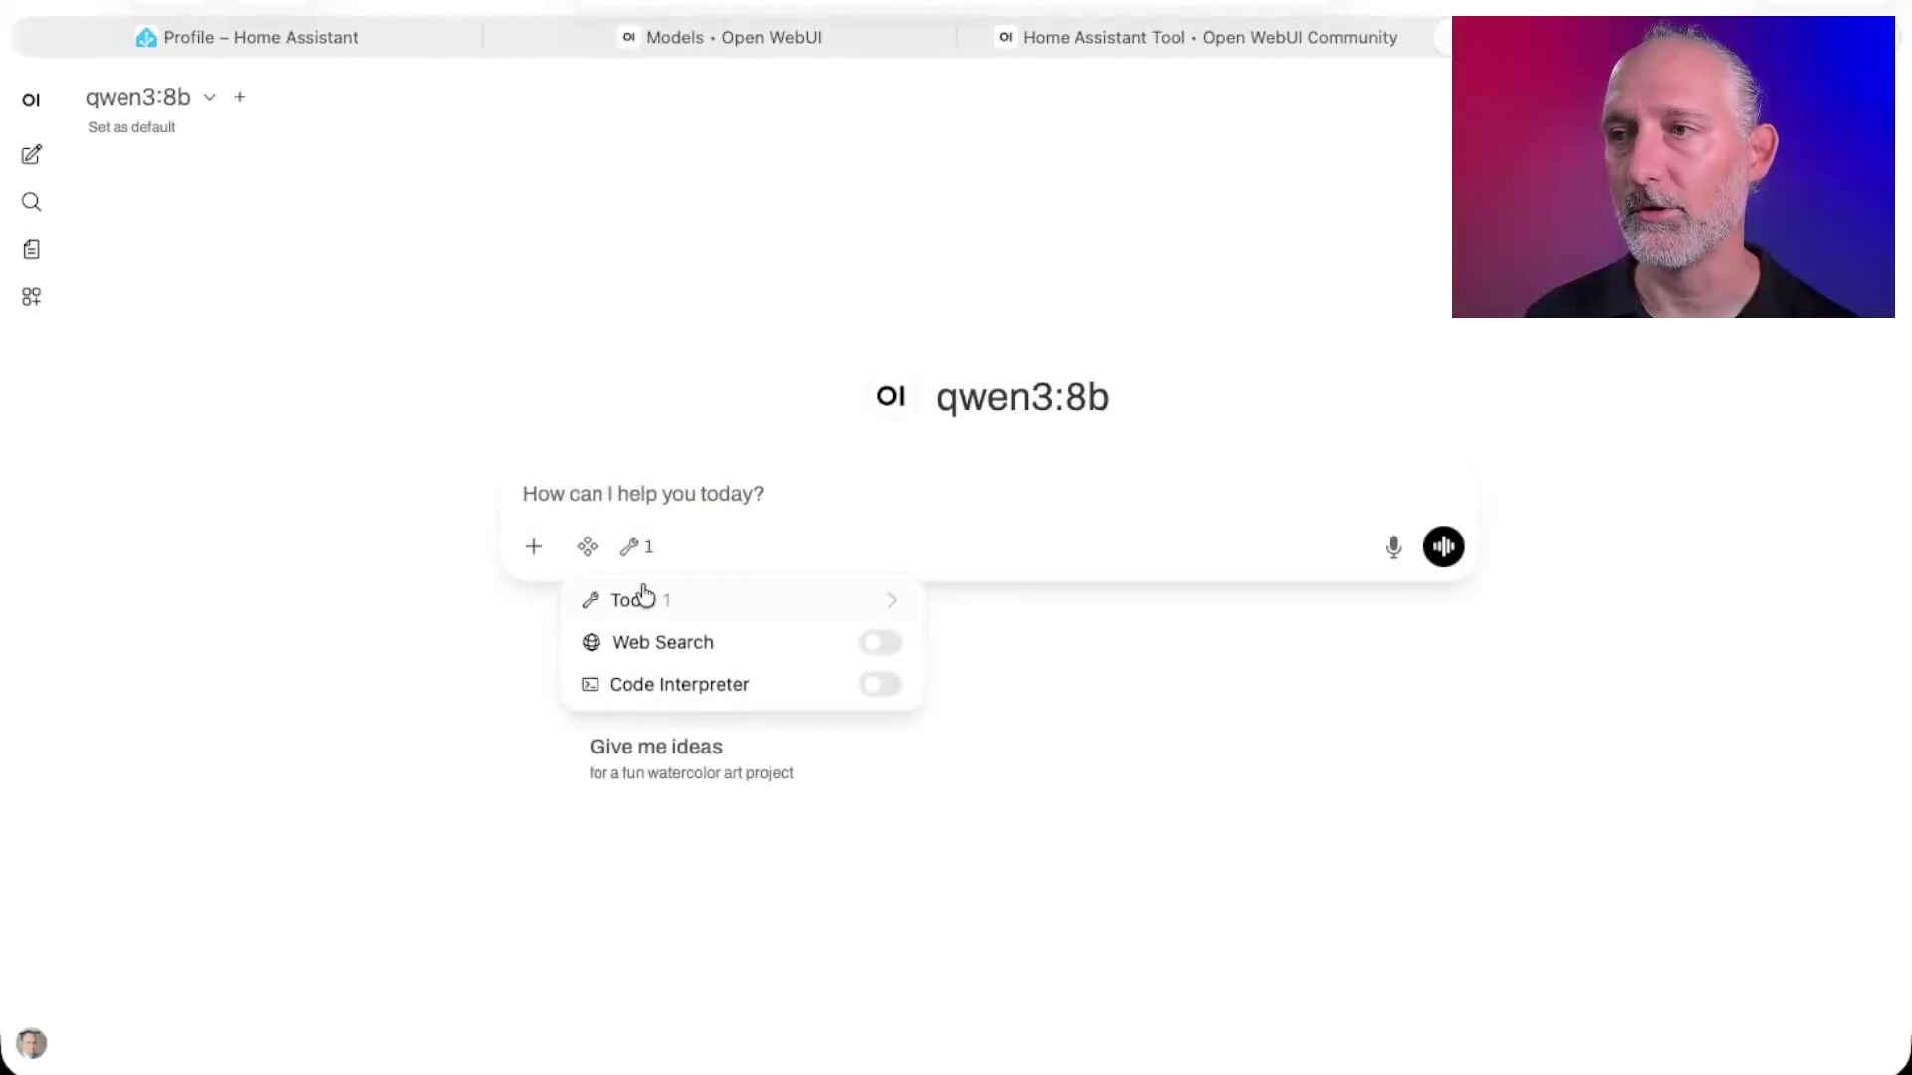
left_click(644, 600)
left_click(880, 643)
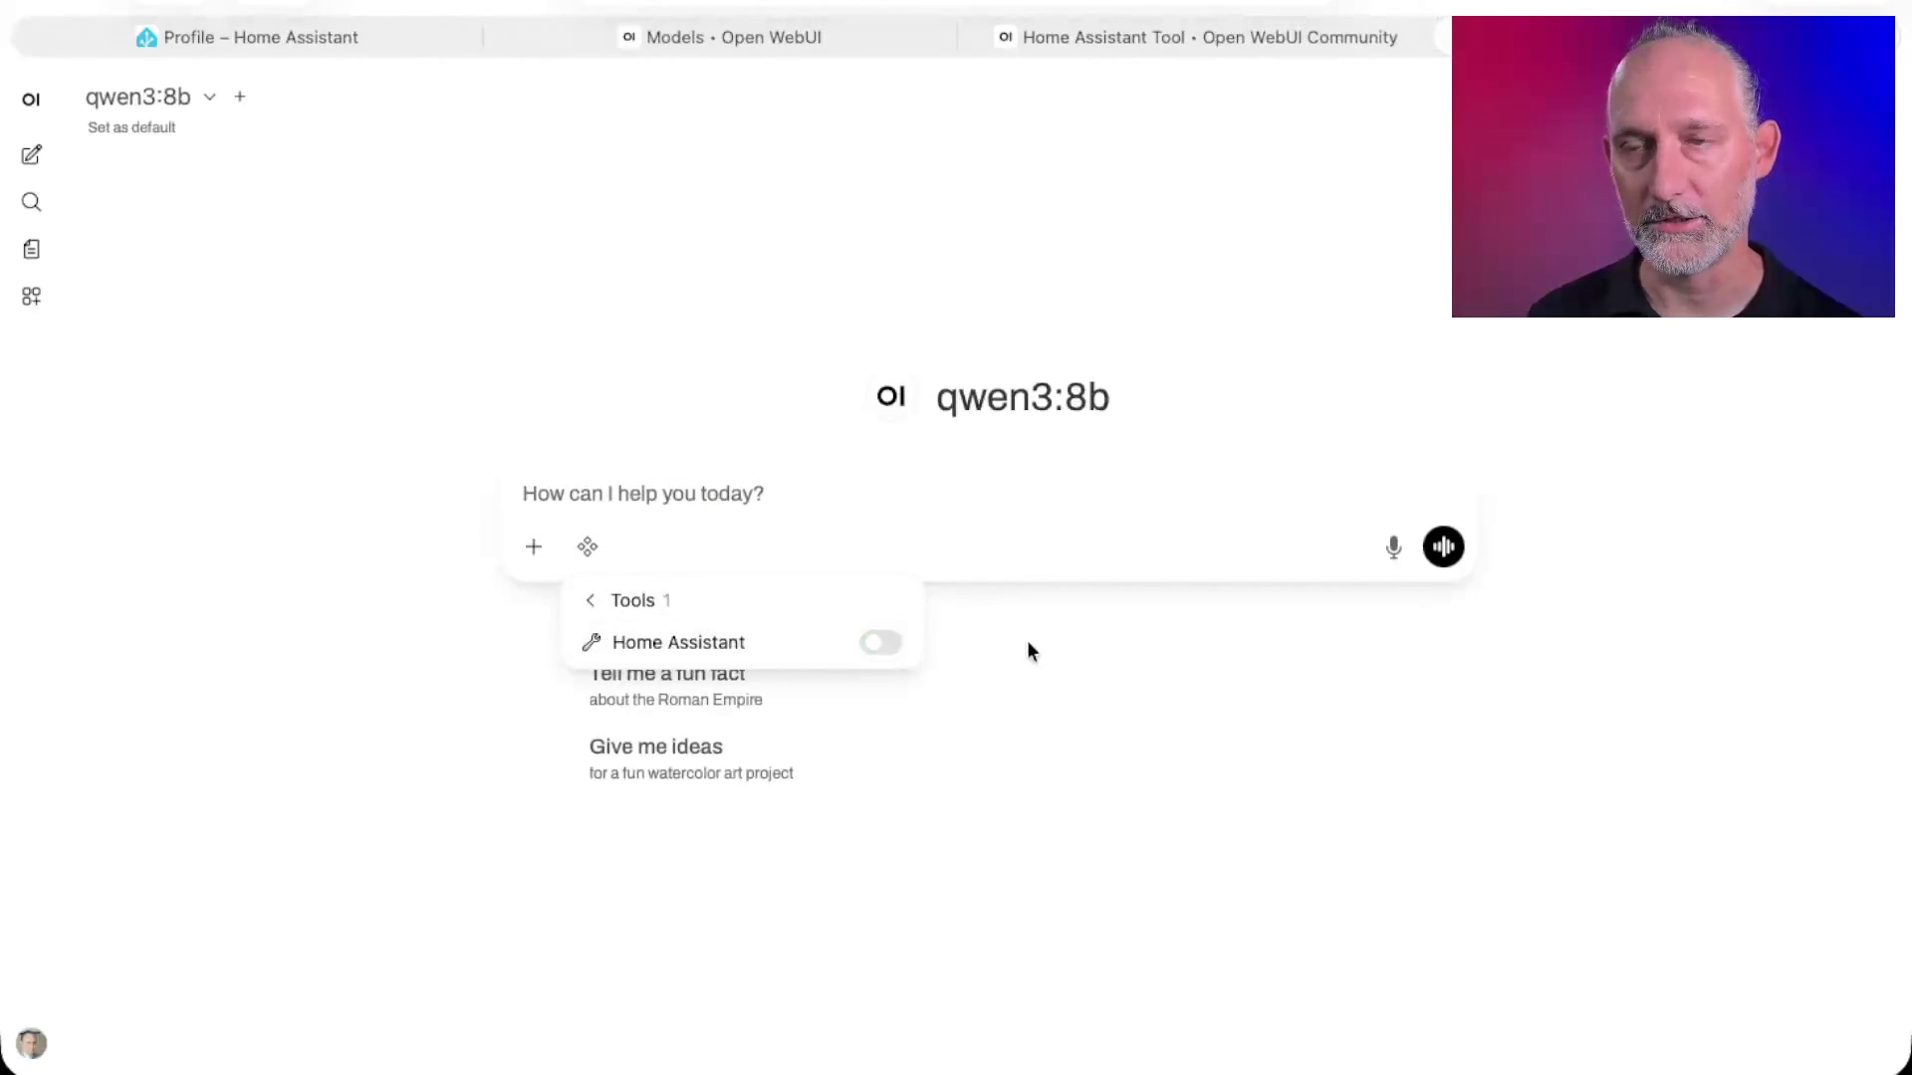
left_click(1234, 619)
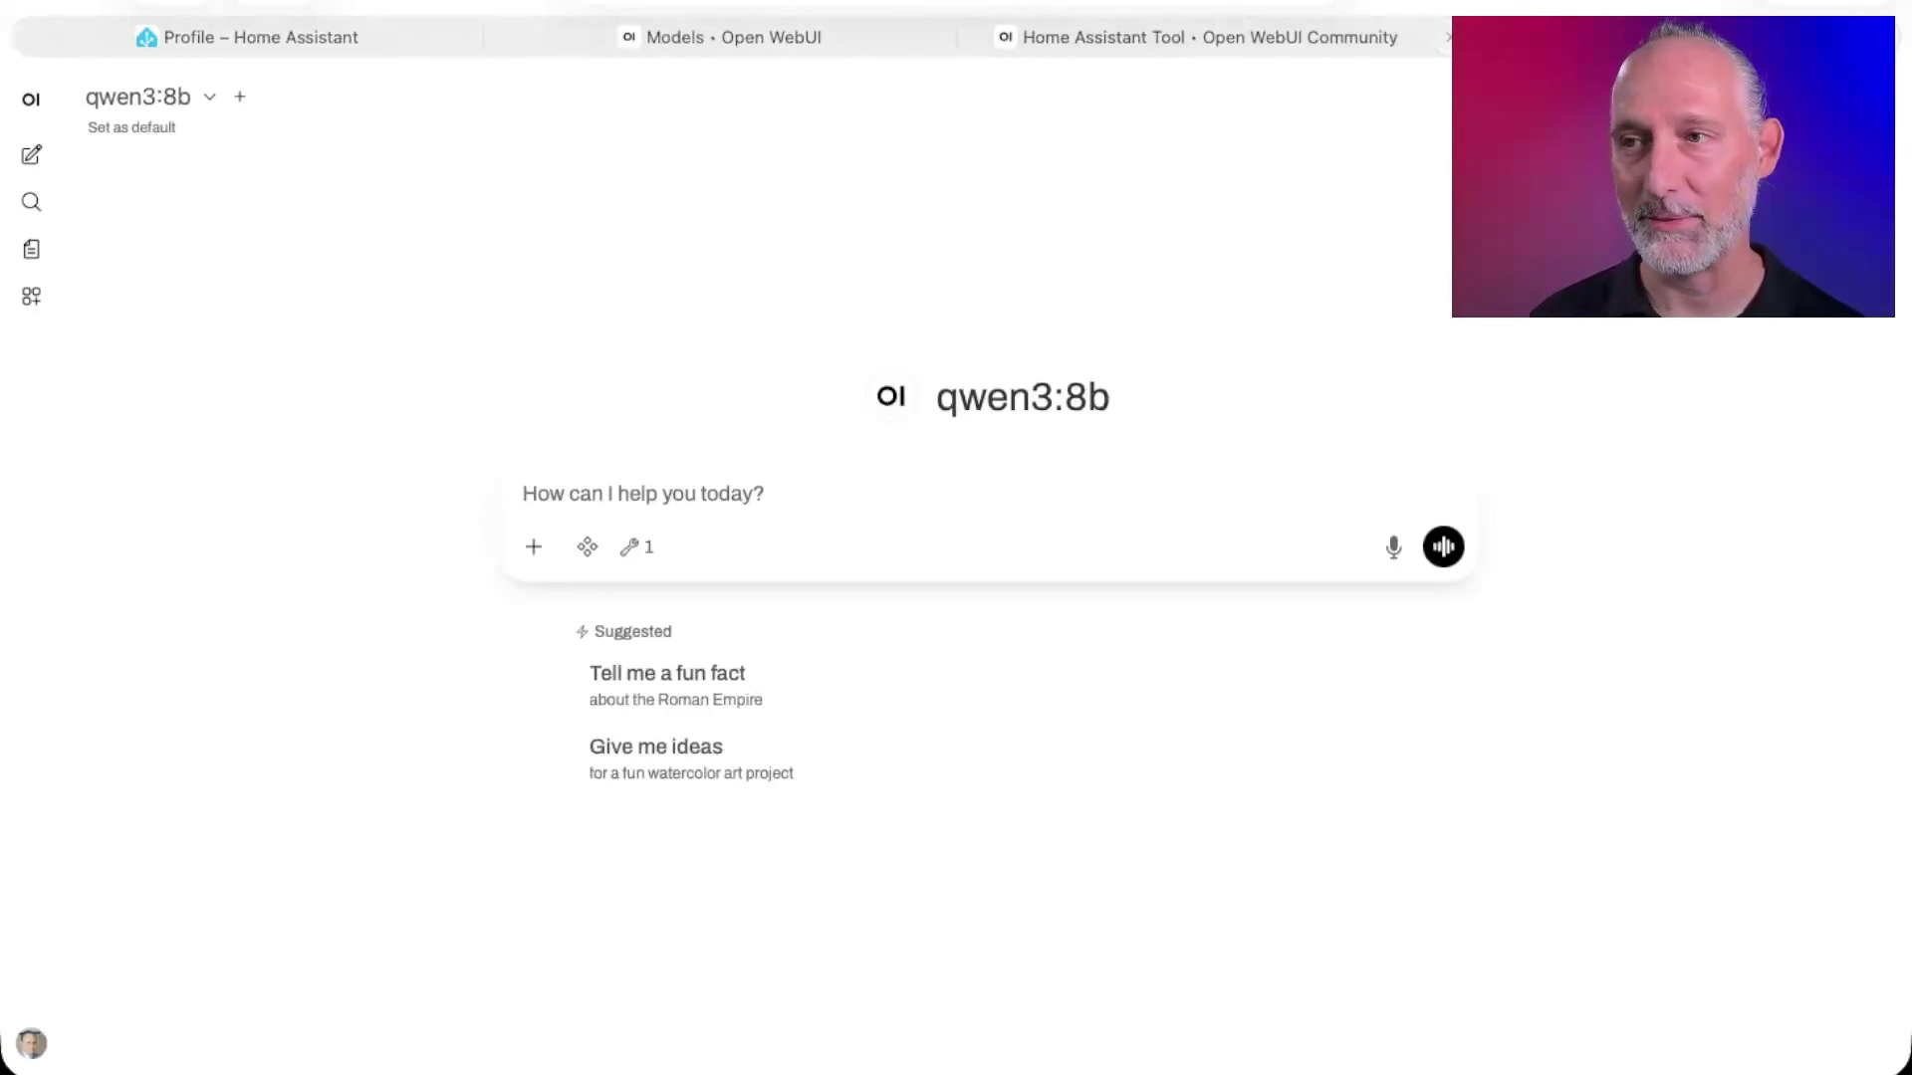
left_click(36, 301)
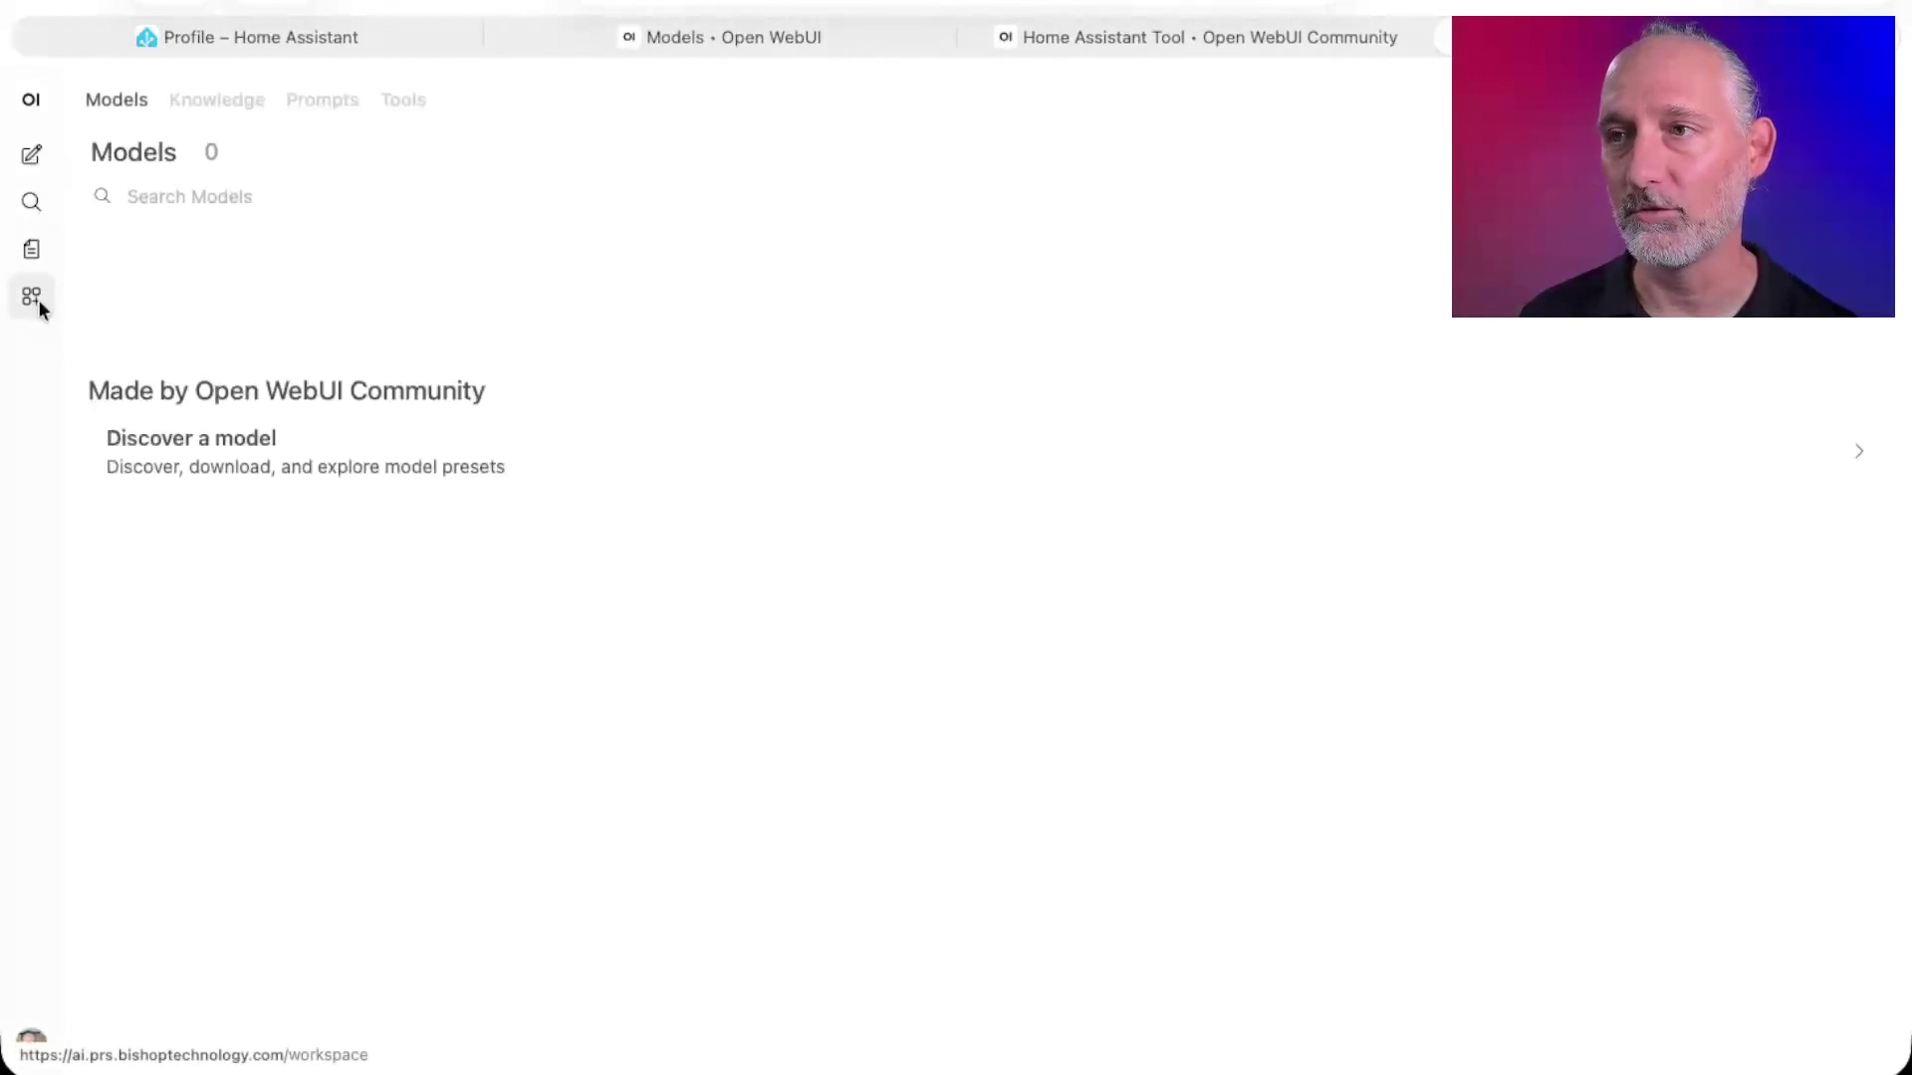
left_click(392, 104)
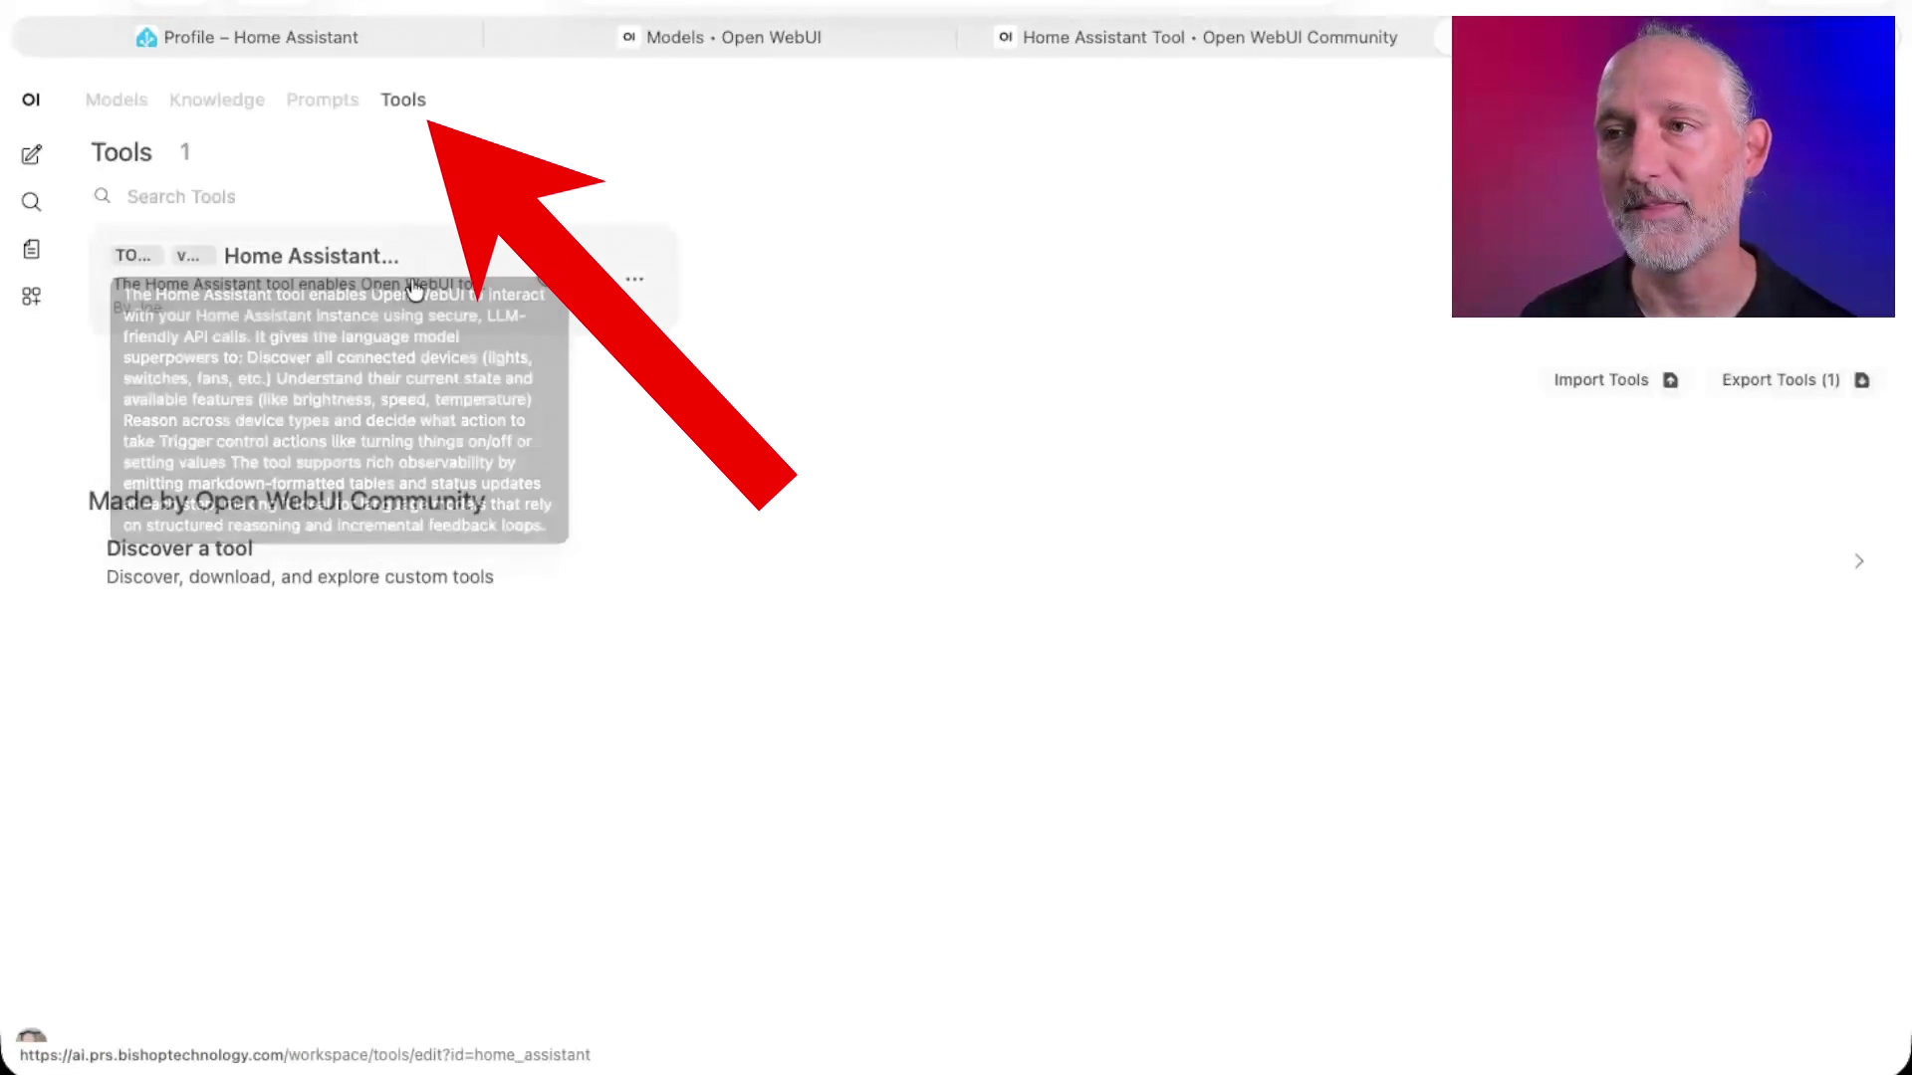